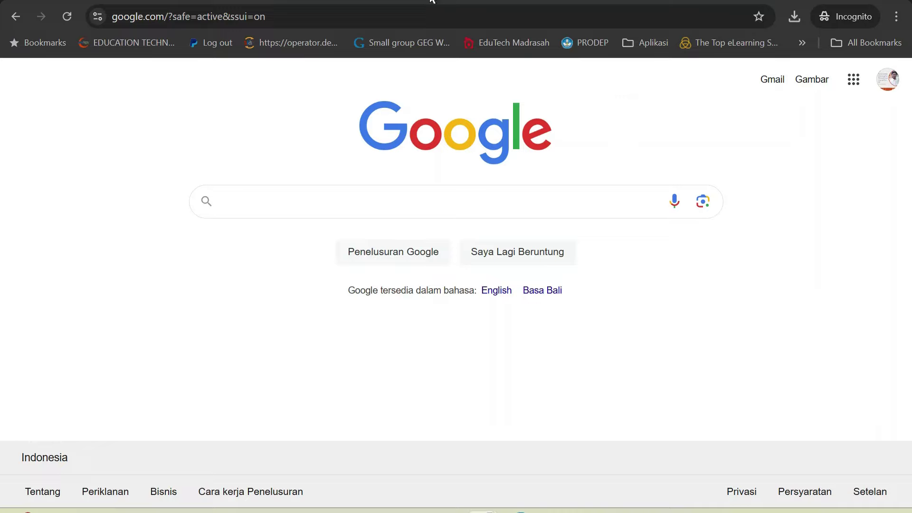
Step: Go to my.pontren.id in Chrome by accepting the address-bar autocomplete
click(314, 16)
text(my.pontren.id)
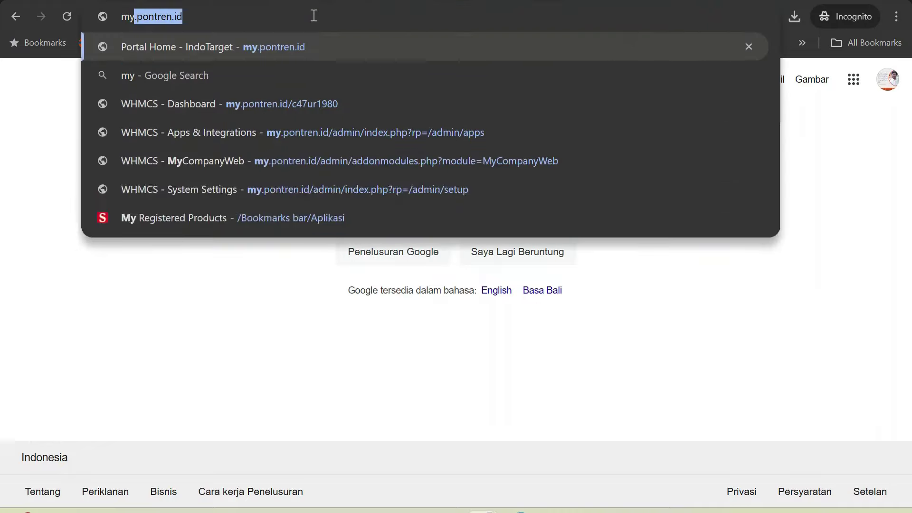
key(Right)
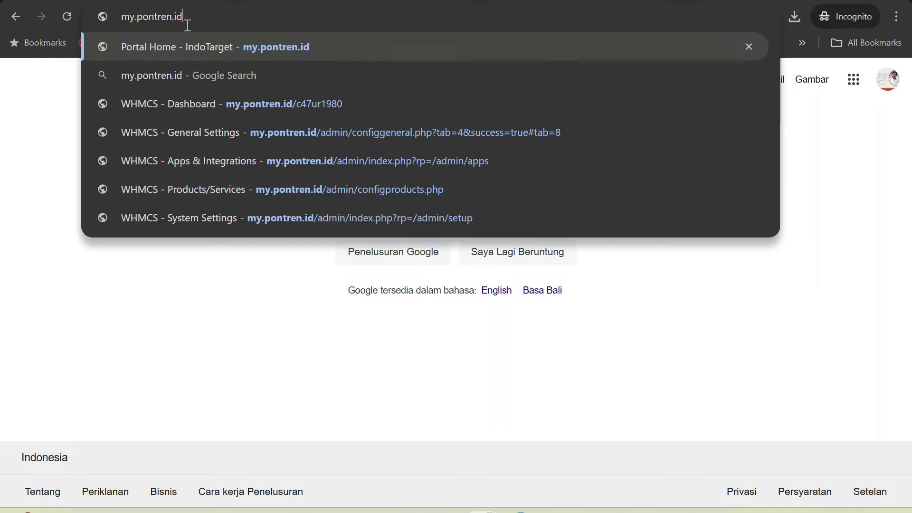
key(Return)
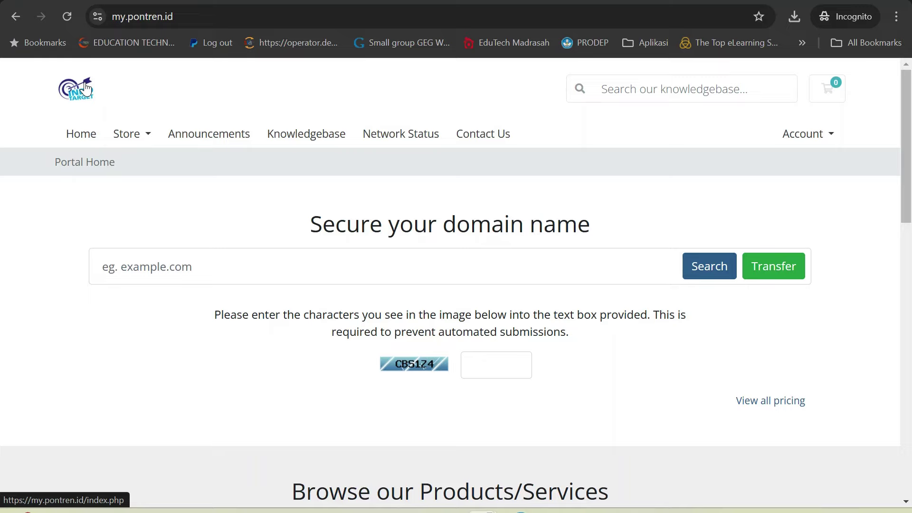
Step: Browse the Store and Account menus, then go to Store > Shared Hosting
click(126, 136)
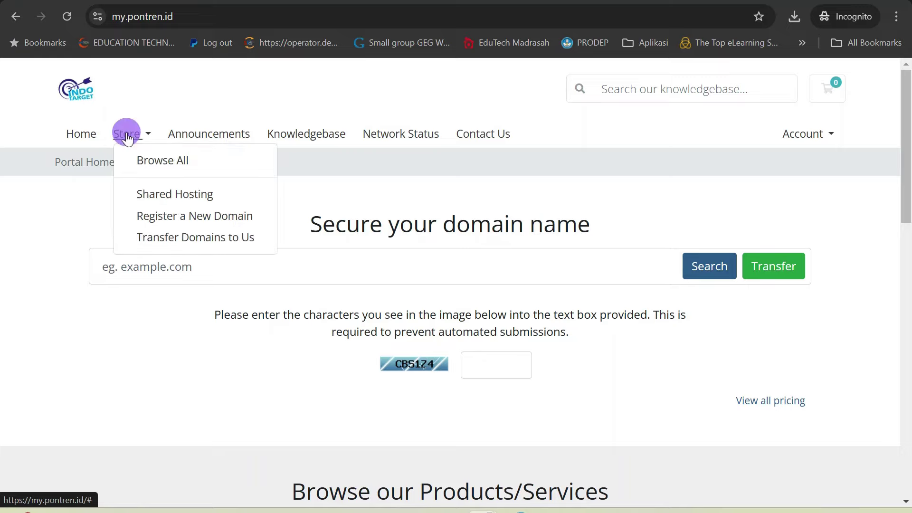
click(208, 110)
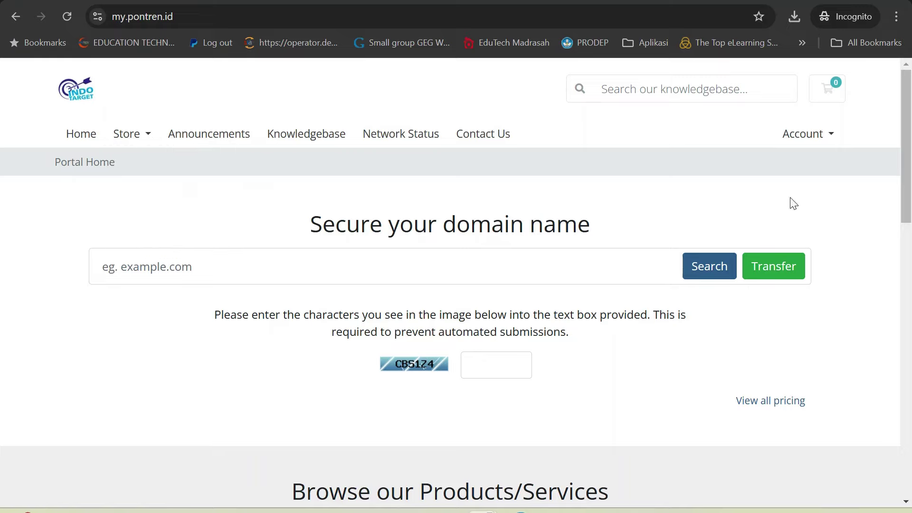
click(815, 137)
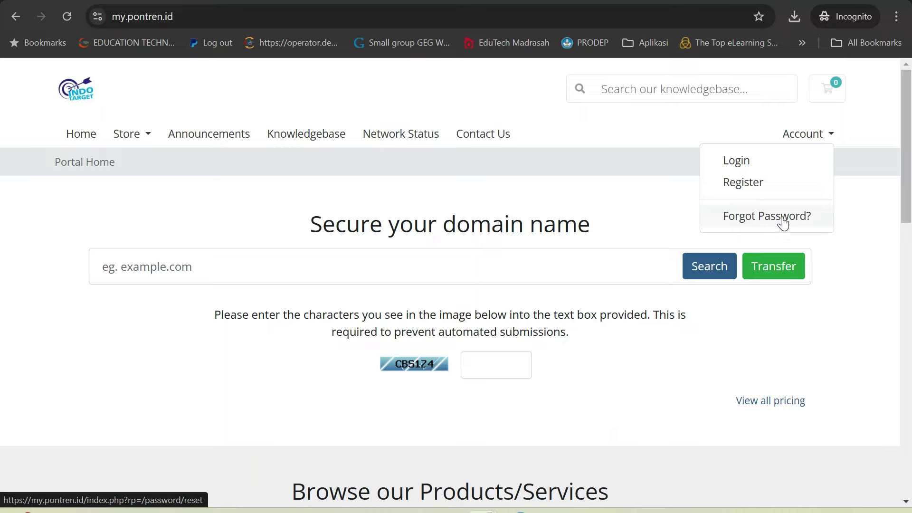
click(568, 186)
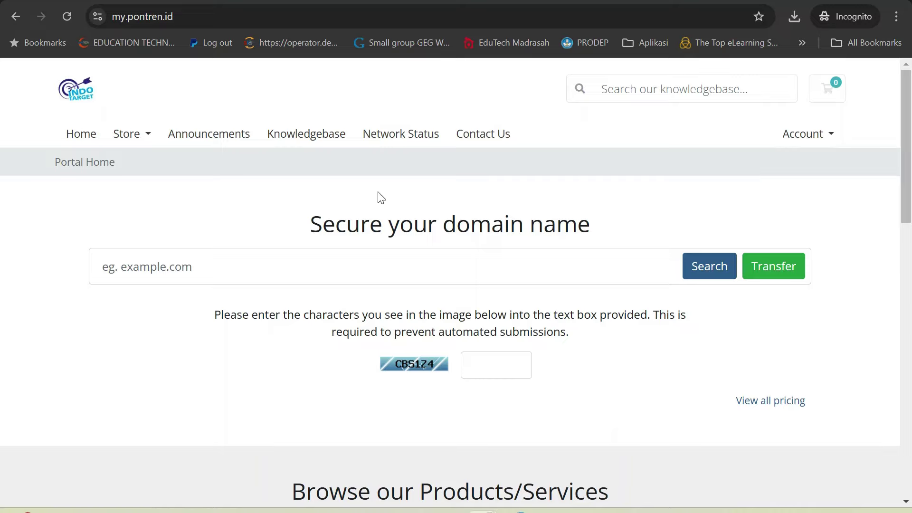
click(137, 139)
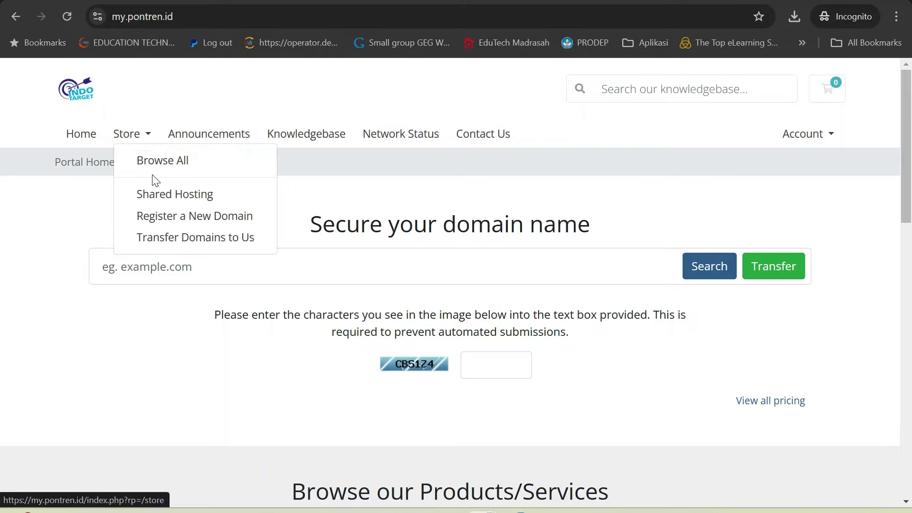
click(172, 193)
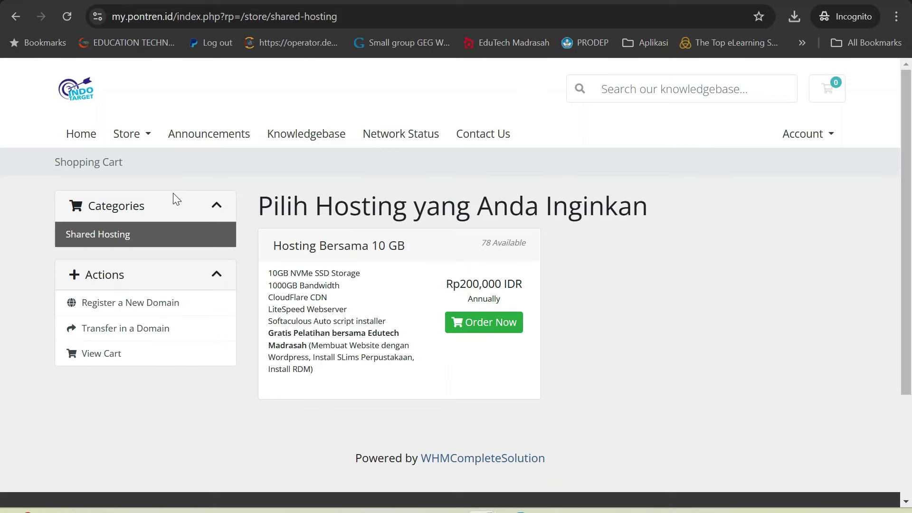
Step: Point out the Shopping Cart heading and the 78 Available stock count
drag(260, 207, 634, 205)
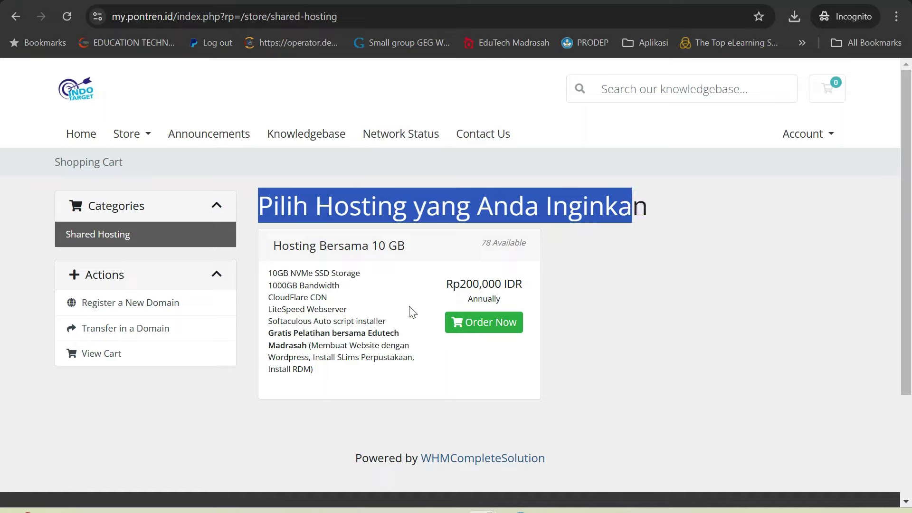
click(631, 314)
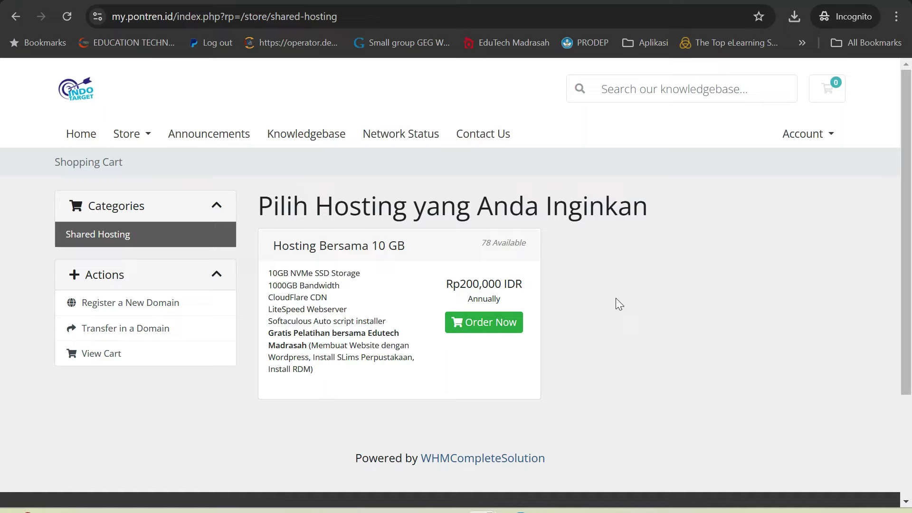
click(487, 245)
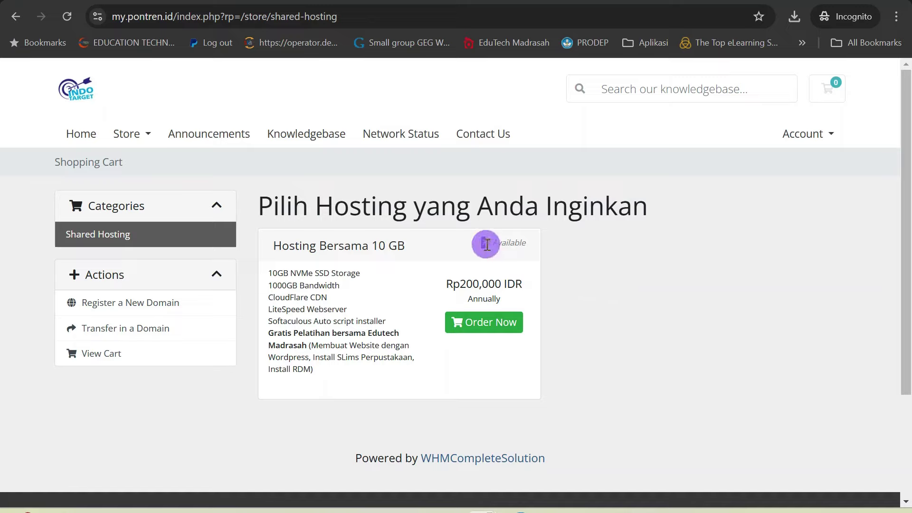
double_click(486, 244)
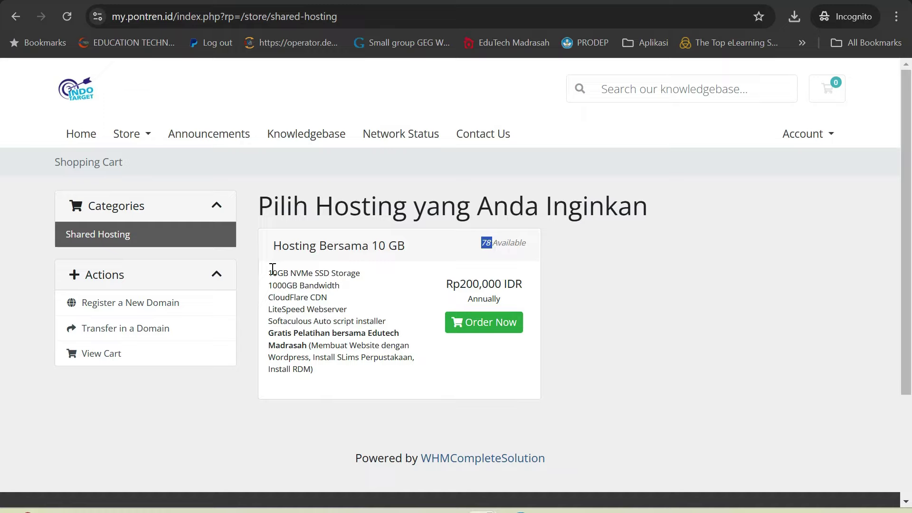
Step: Point out the 10GB NVMe SSD Storage spec and the free Edutech Madrasah training
drag(272, 272, 330, 285)
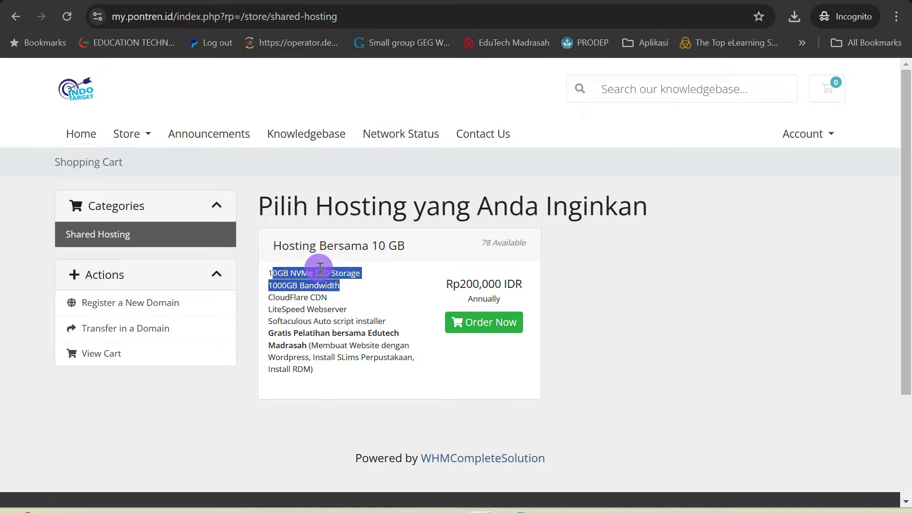
triple_click(320, 272)
click(320, 273)
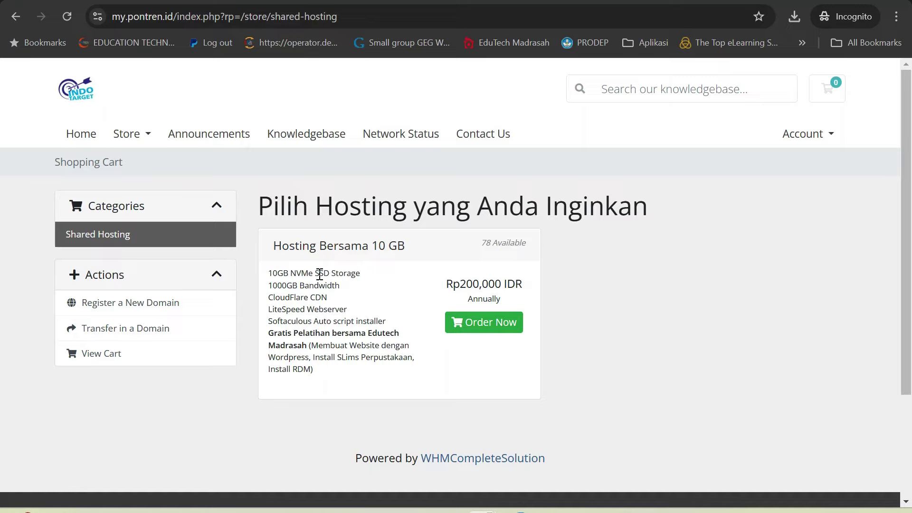
drag(311, 346, 404, 361)
click(312, 365)
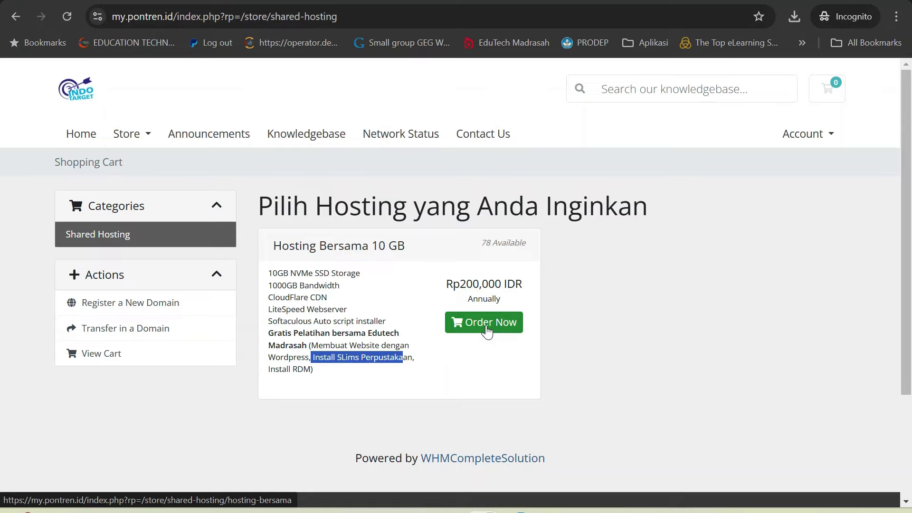
Step: Order Hosting Bersama 10 GB and enter sukasukatahu as a new .net domain
click(487, 331)
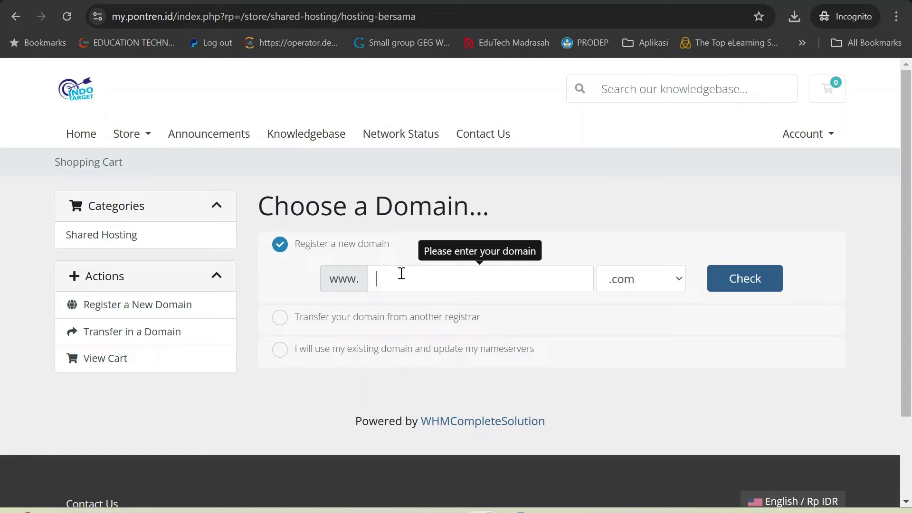
click(639, 282)
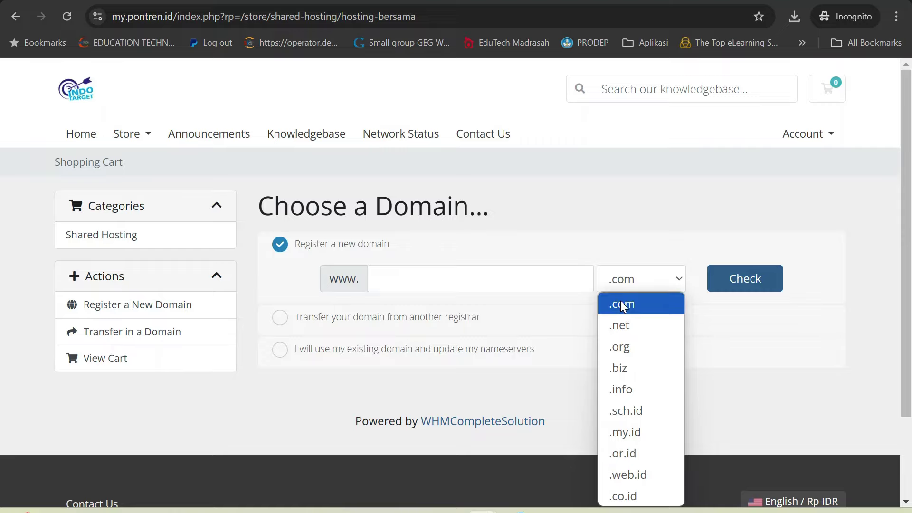
click(645, 325)
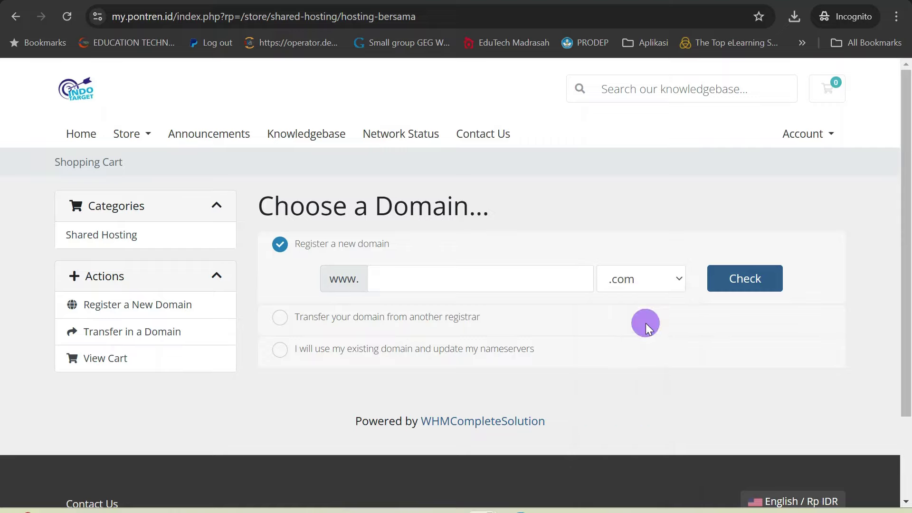
click(526, 275)
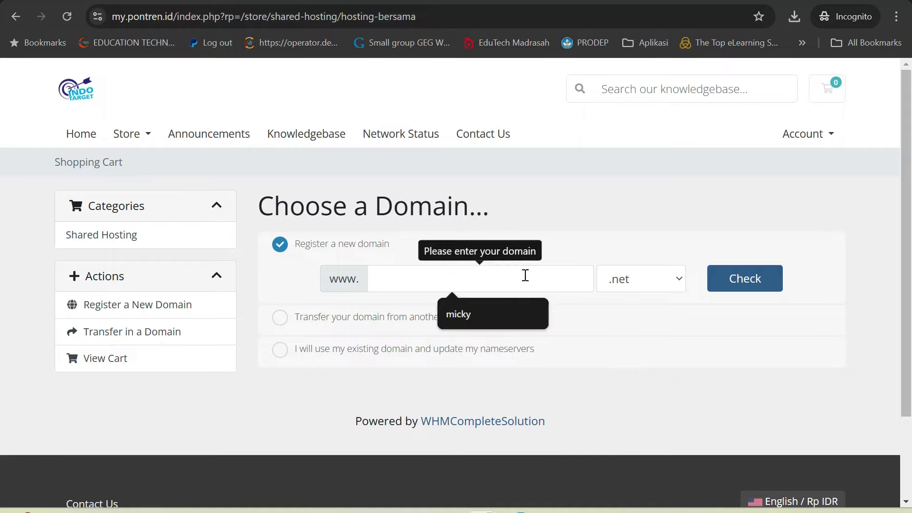
text(suka)
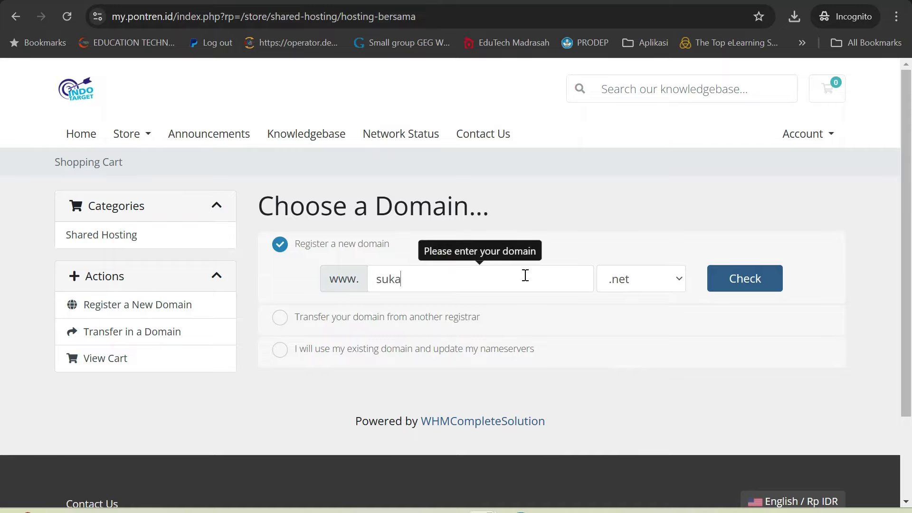
text(sukatahu)
Step: Check that sukasukatahu.net is available at Rp64,000 IDR, then choose to use an existing domain
click(743, 281)
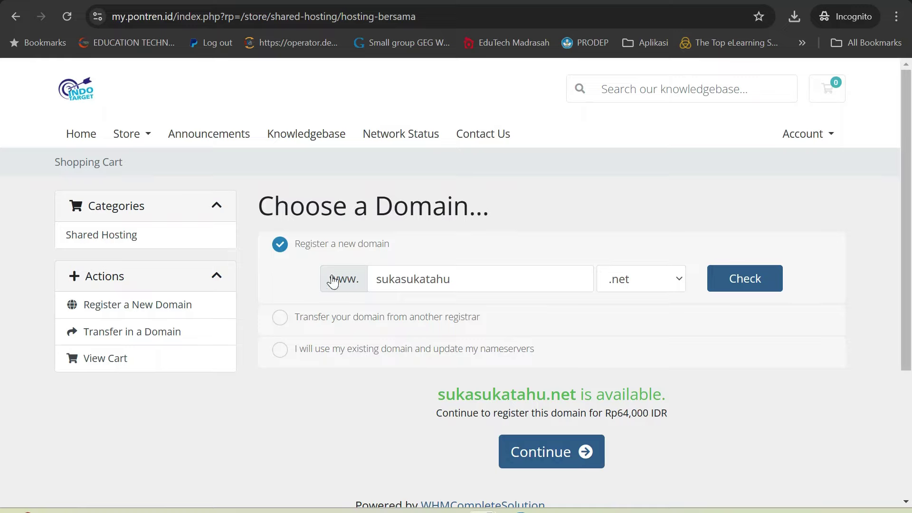
click(281, 351)
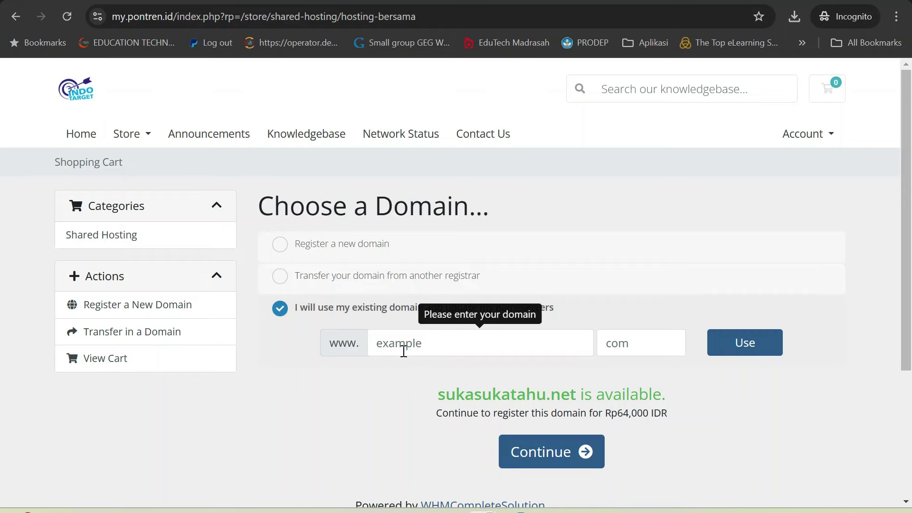
Step: Clear the option text selection and switch to the domainid.indotarget.net reseller dashboard
key(ctrl+Tab)
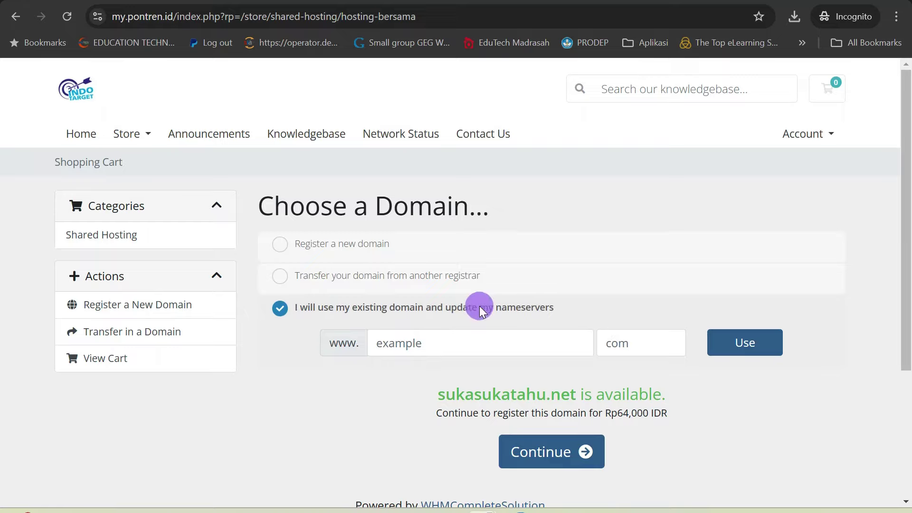
click(633, 315)
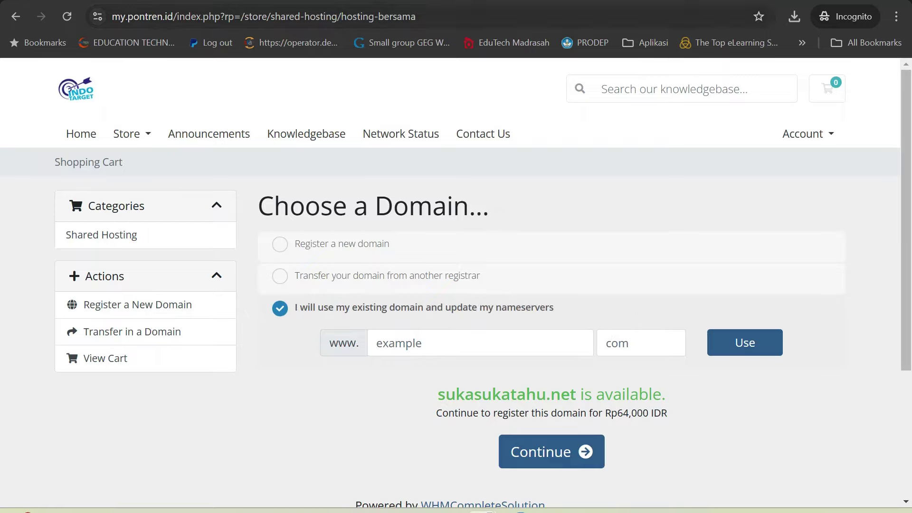
key(alt+Tab)
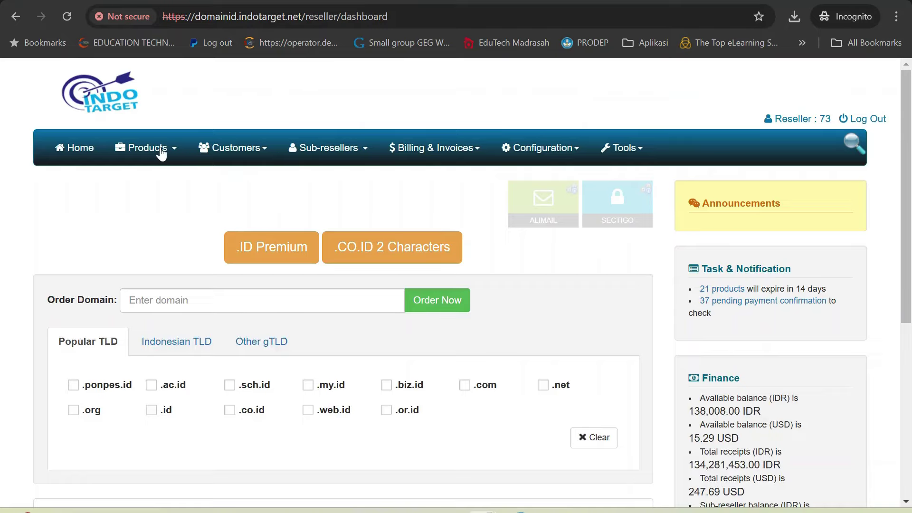
Step: Open spkk.my.id's details from the IndoTarget List All Product page
click(157, 149)
click(179, 244)
scroll(426, 299, down, 2)
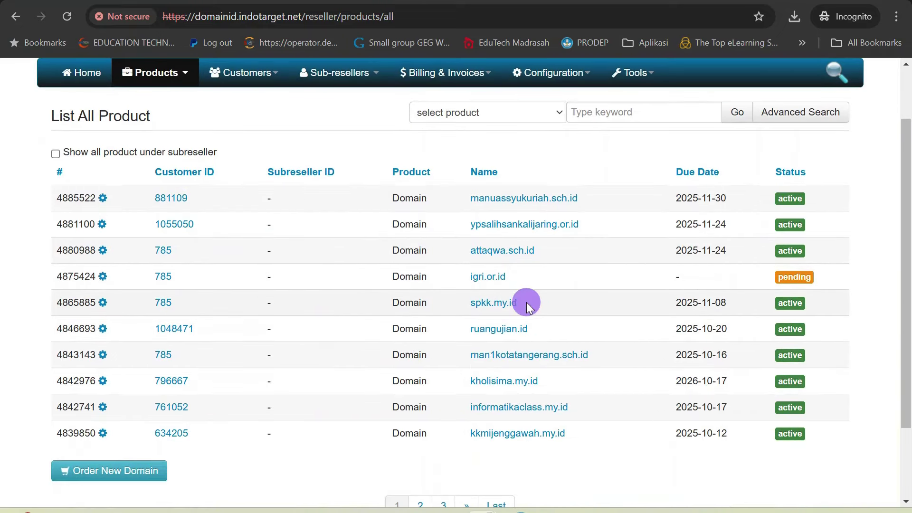
drag(527, 302, 469, 301)
click(487, 303)
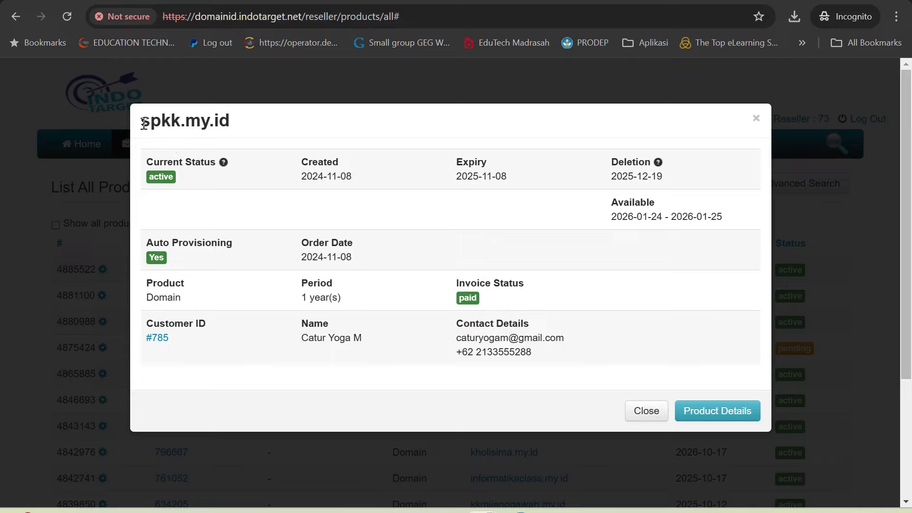
drag(141, 120, 235, 125)
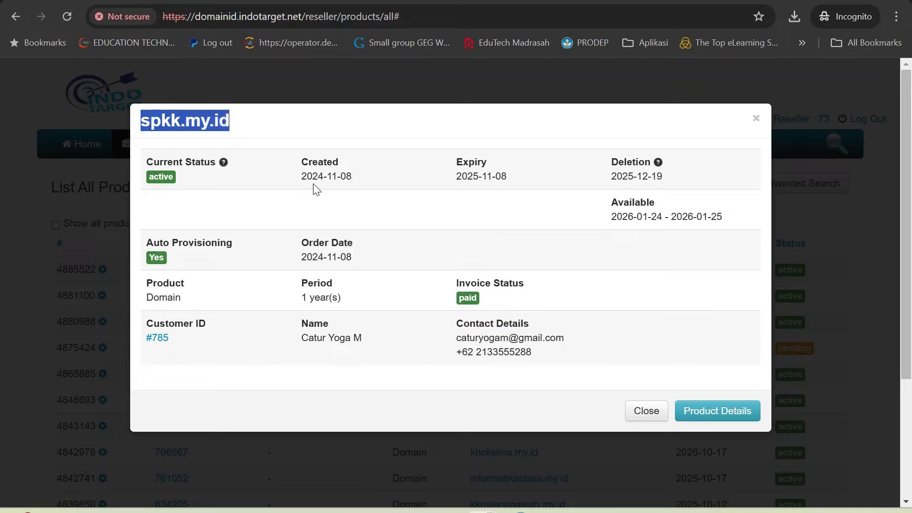
click(235, 133)
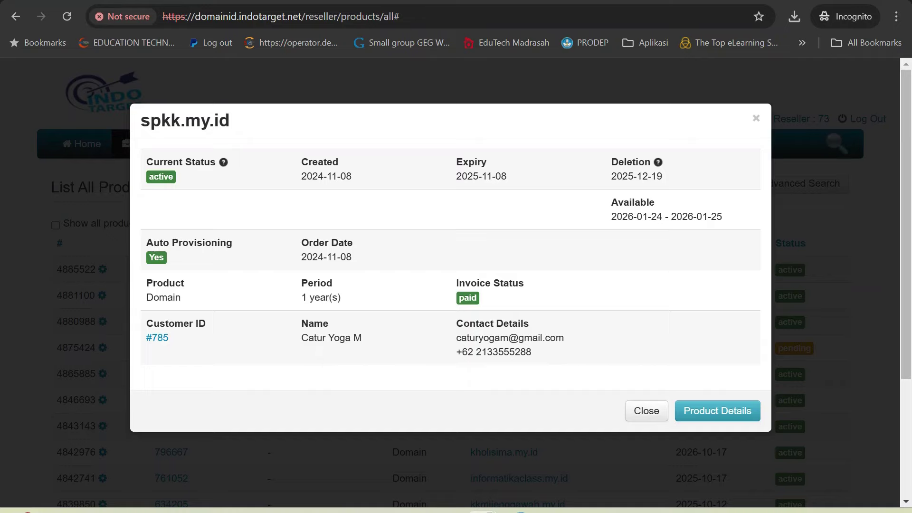
Step: Back on the order page, enter spkk as the existing domain name
key(ctrl+Tab)
click(400, 342)
text(spkk)
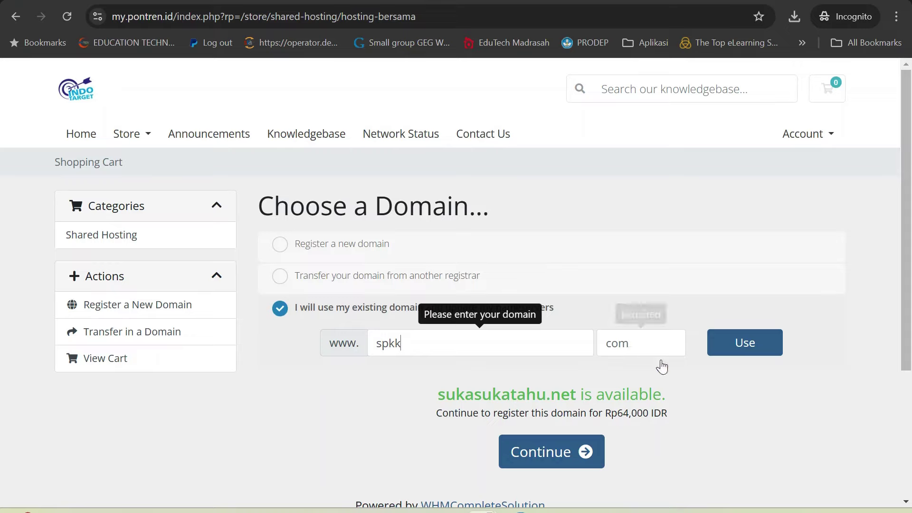
Step: Submit spkk.my.id as the existing domain and close its details in IndoTarget
click(656, 346)
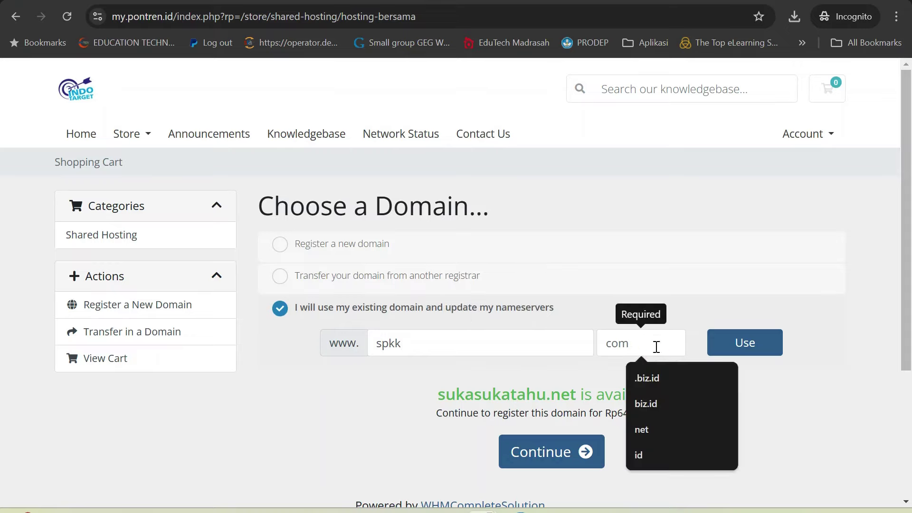
text(.my.id)
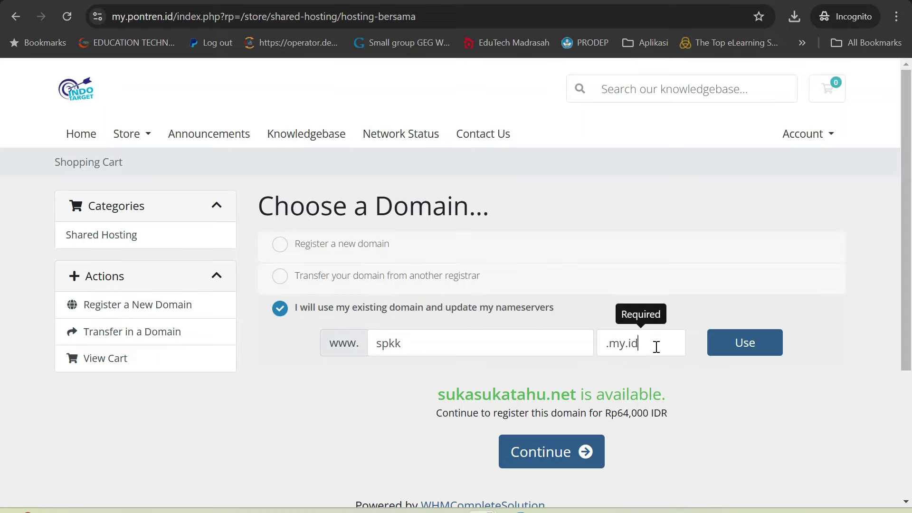
click(417, 349)
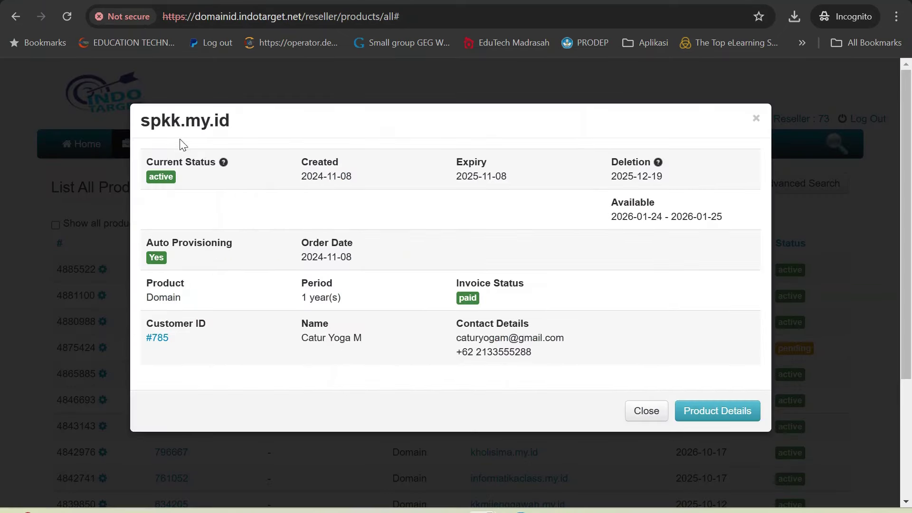
drag(142, 120, 235, 133)
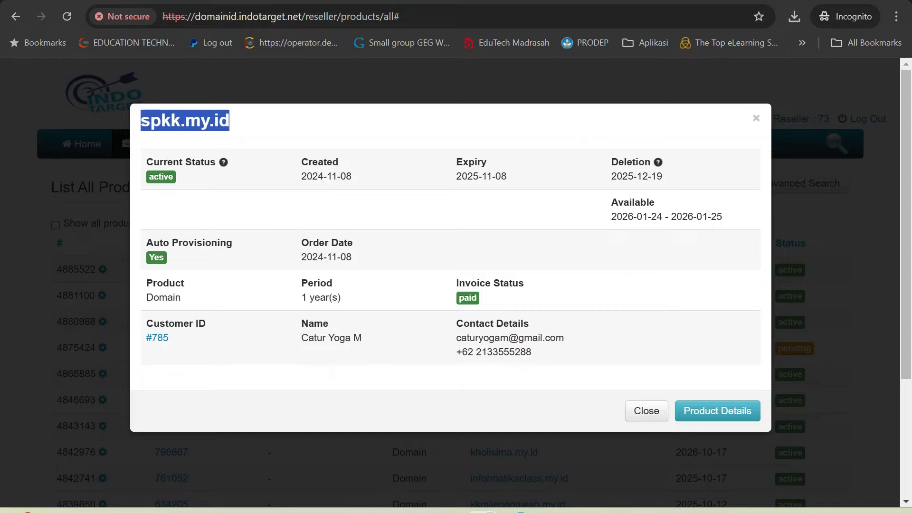
key(alt+Tab)
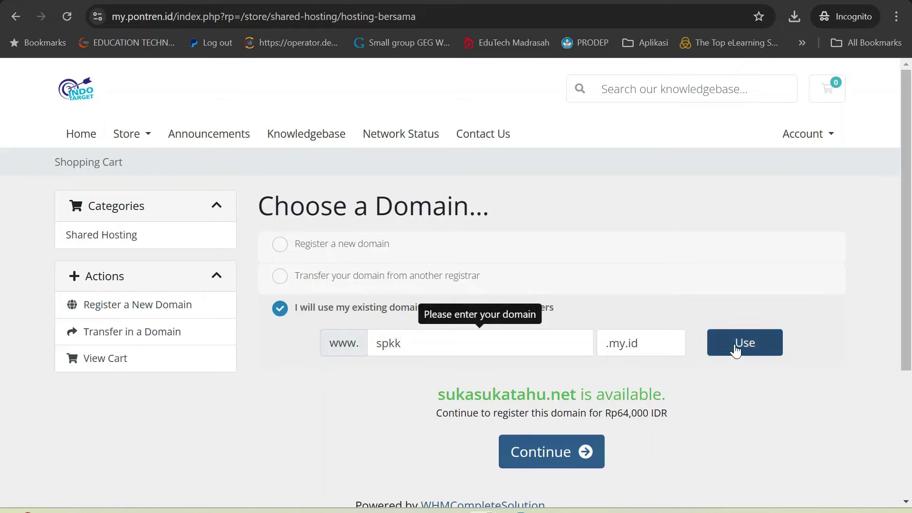
click(758, 342)
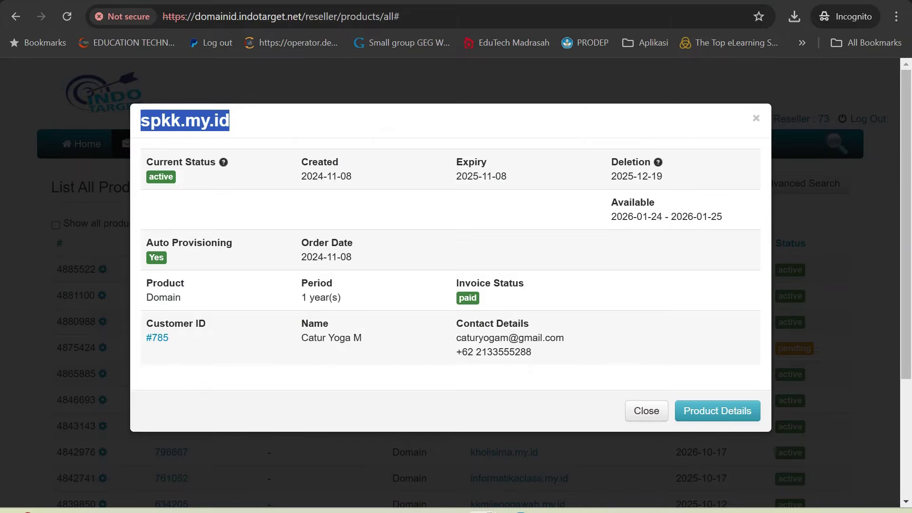
click(647, 413)
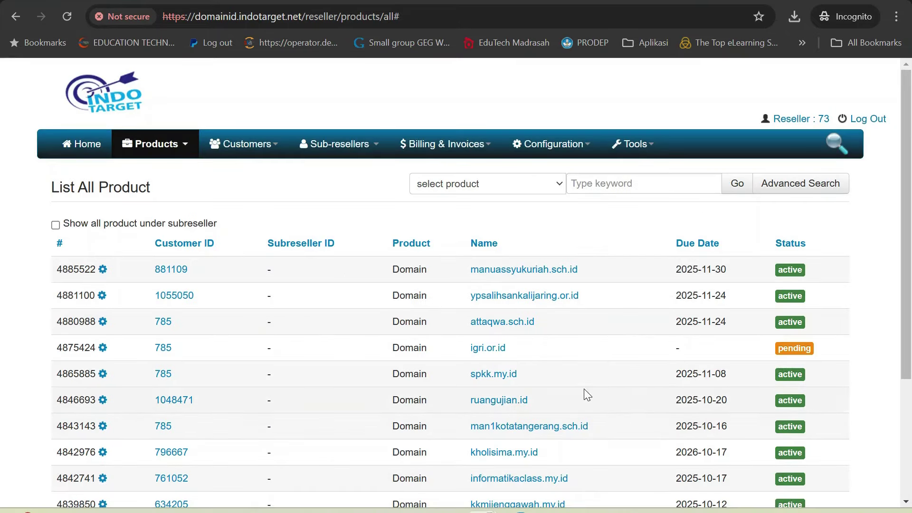
scroll(584, 389, down, 2)
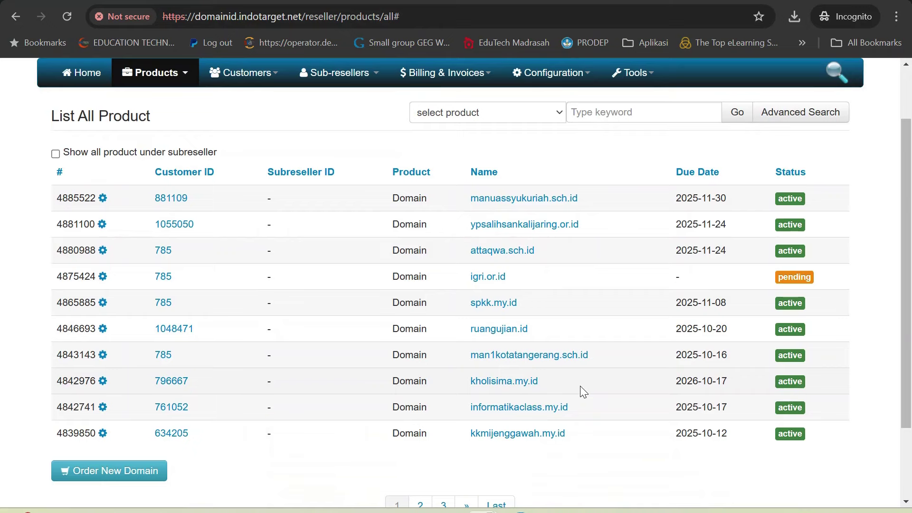
Step: Page through the product list, then open attaqwa.sch.id's details and select its name
scroll(580, 386, down, 2)
click(422, 435)
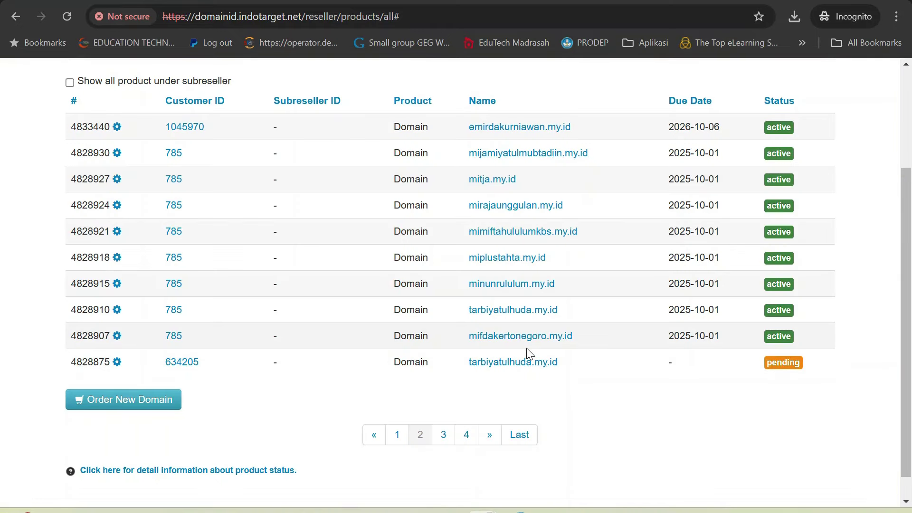
click(469, 440)
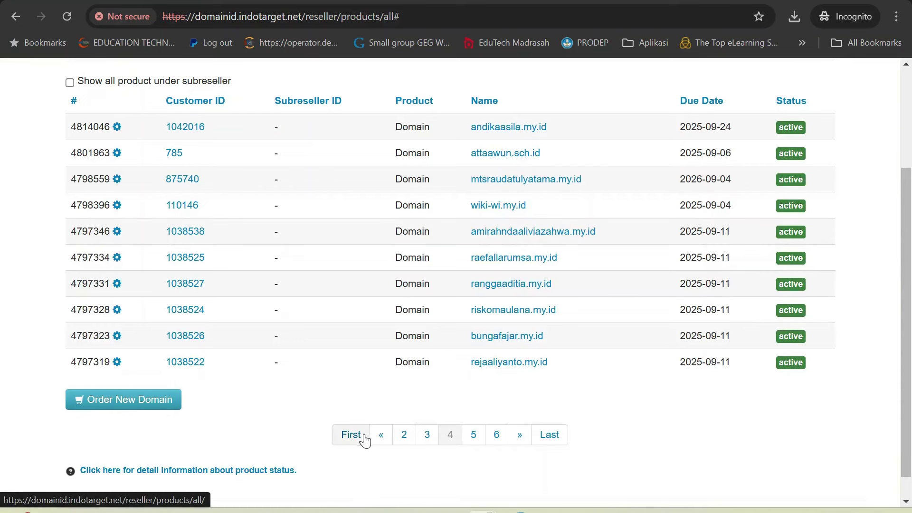
click(407, 434)
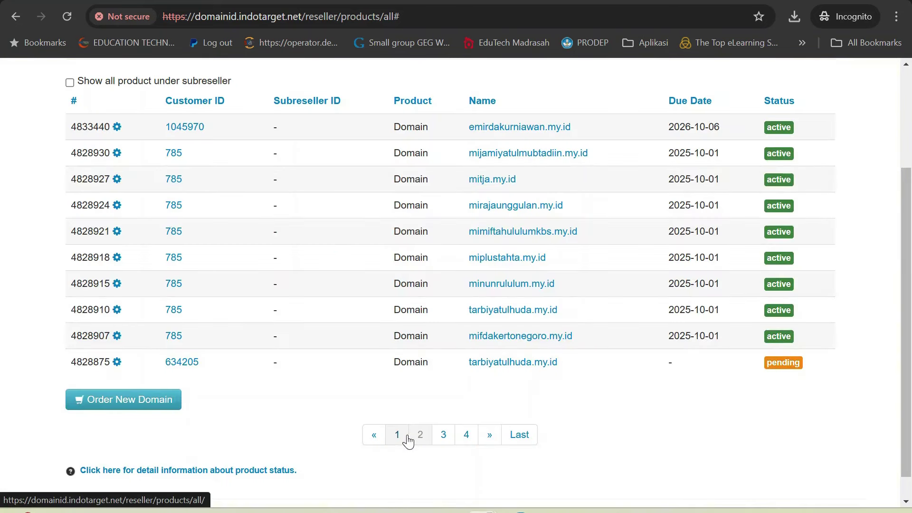
click(396, 442)
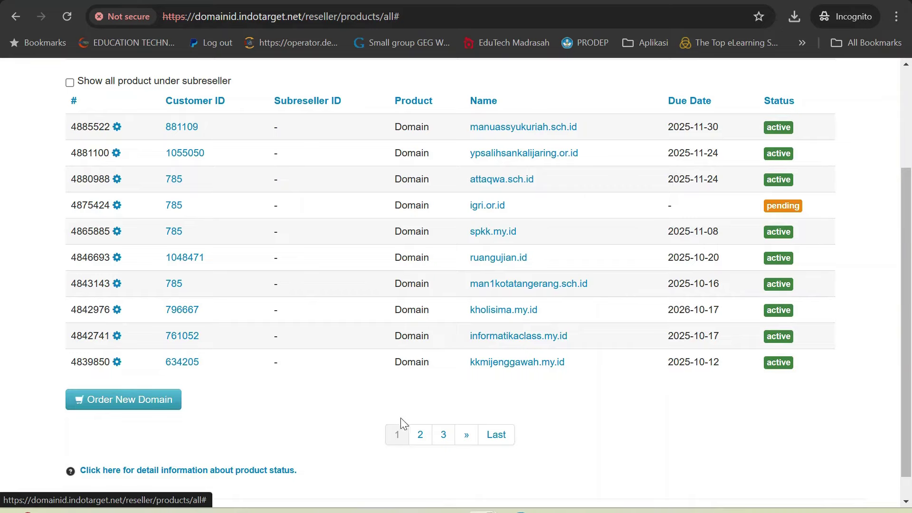
click(493, 182)
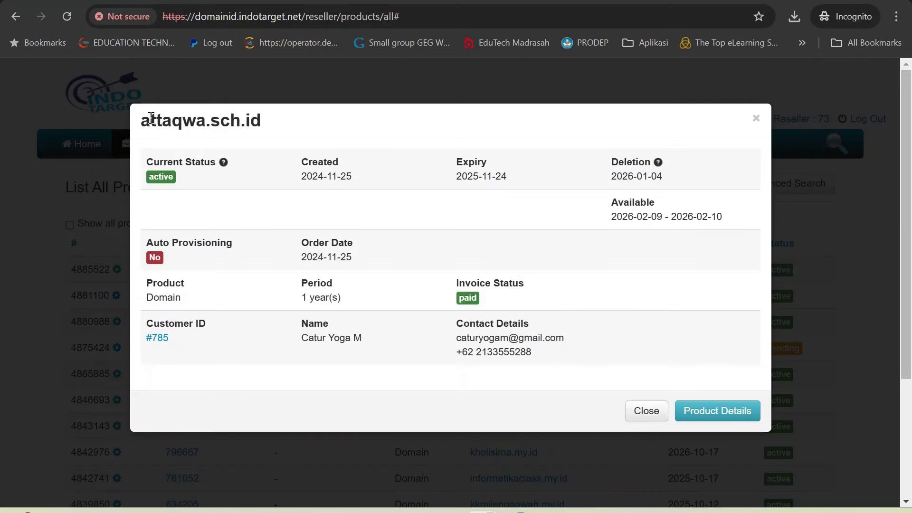
drag(141, 120, 261, 131)
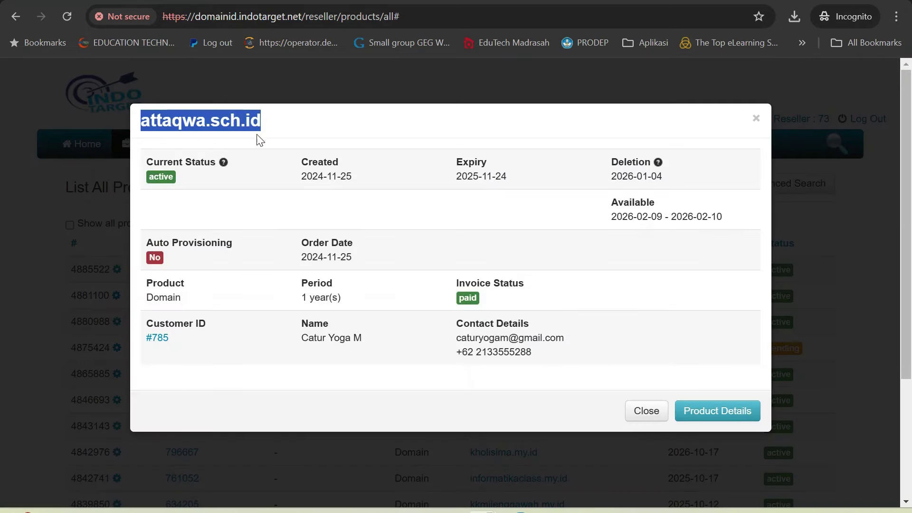
Step: Copy the domain name and paste it as attaqwa over the old spkk entry
right_click(228, 120)
click(271, 143)
key(alt+Tab)
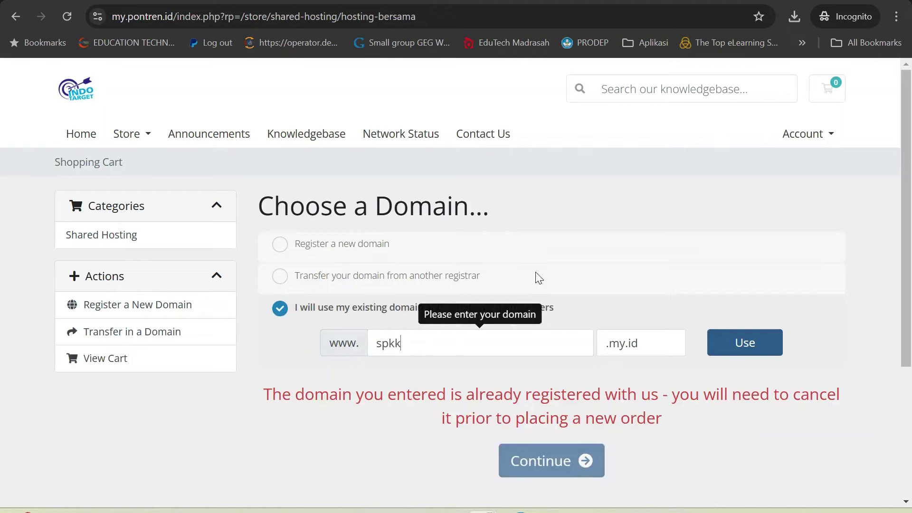
double_click(501, 348)
key(ctrl+v)
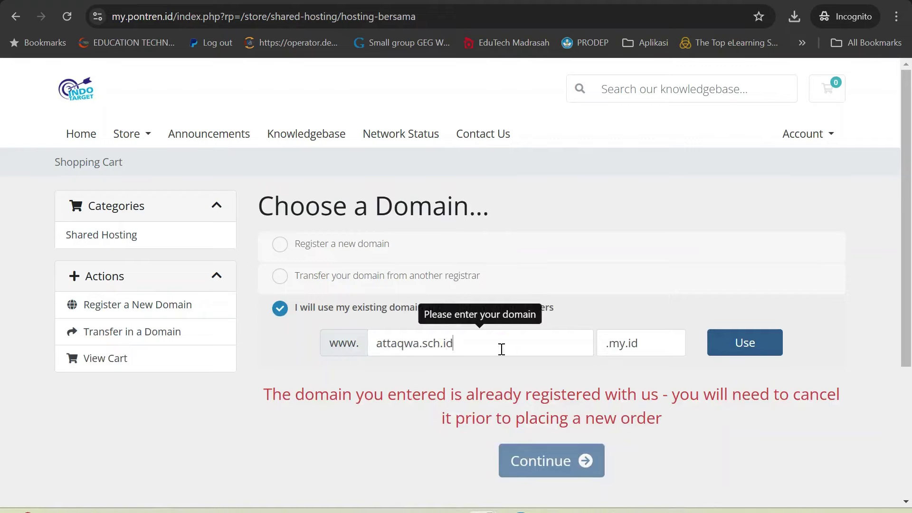
key(BackSpace)
key(BackSpace)
key(BackSpace)
key(BackSpace)
key(BackSpace)
key(BackSpace)
key(BackSpace)
Step: Change the extension to .sch.id and submit attaqwa.sch.id as the existing domain
click(652, 342)
key(BackSpace)
key(BackSpace)
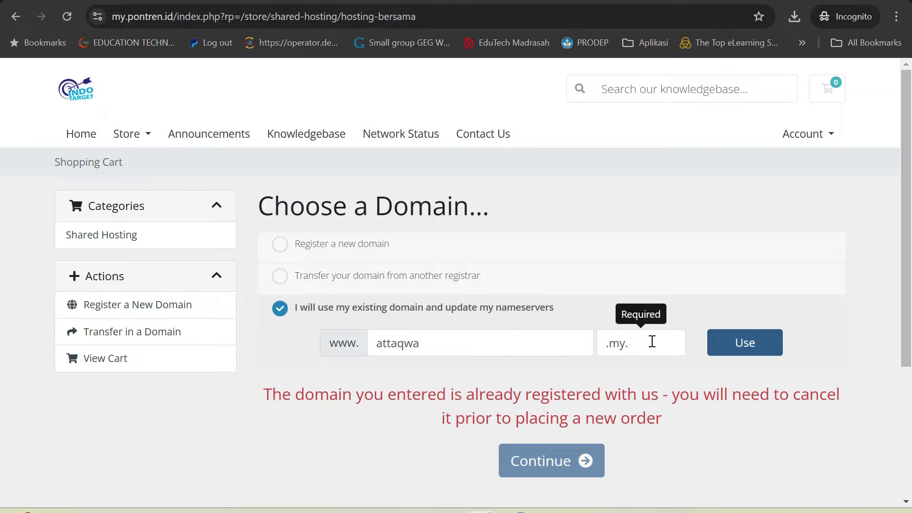
key(BackSpace)
key(BackSpace)
key(BackSpace)
key(BackSpace)
text(.sch.id)
click(507, 343)
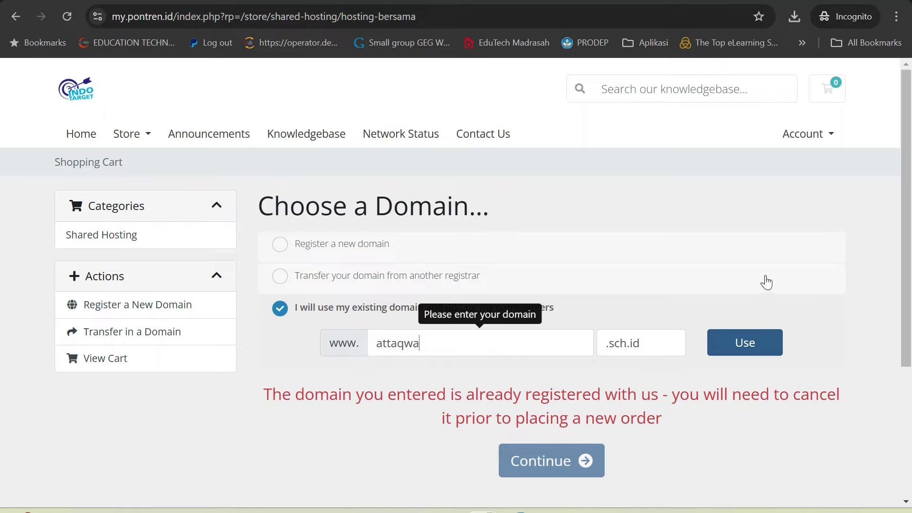
click(743, 305)
click(759, 346)
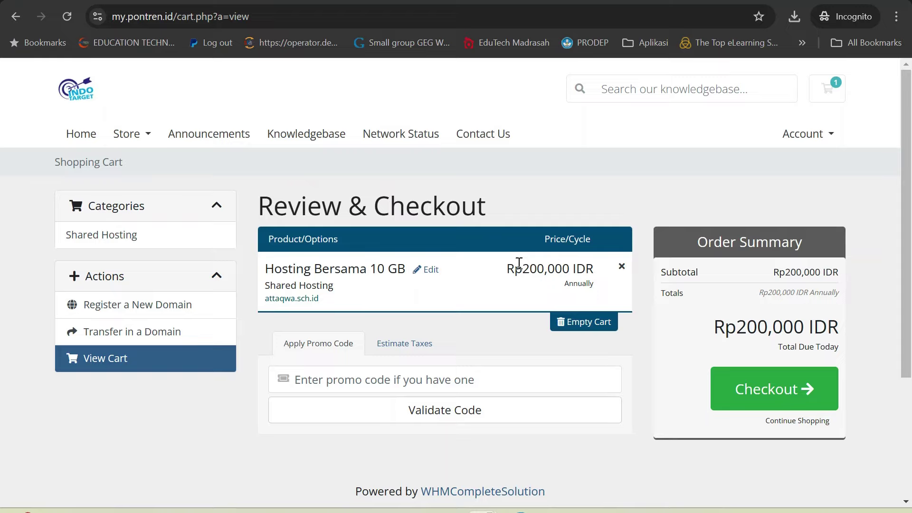
Step: Confirm the Hosting Bersama 10 GB item at Rp200,000 and proceed to checkout
click(758, 396)
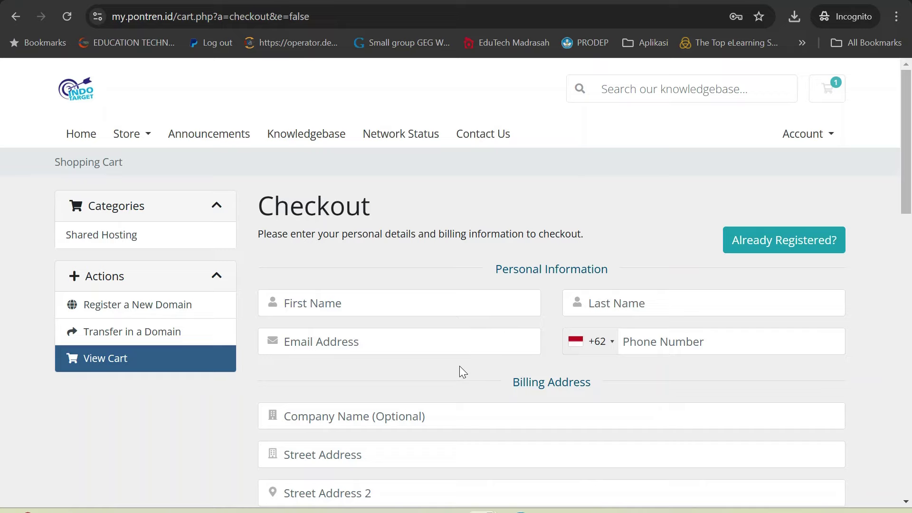
Step: Autofill the saved contact details and replace the email with the customer's email address
click(336, 306)
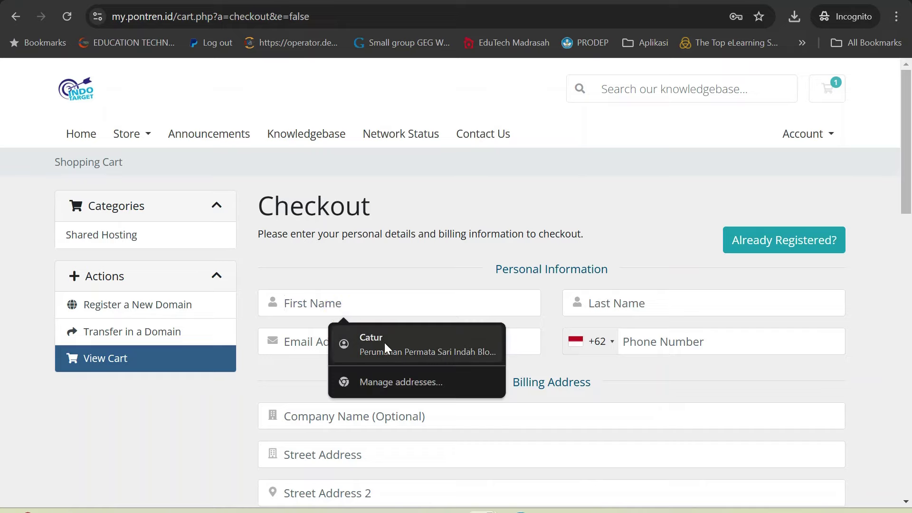
click(392, 354)
triple_click(407, 344)
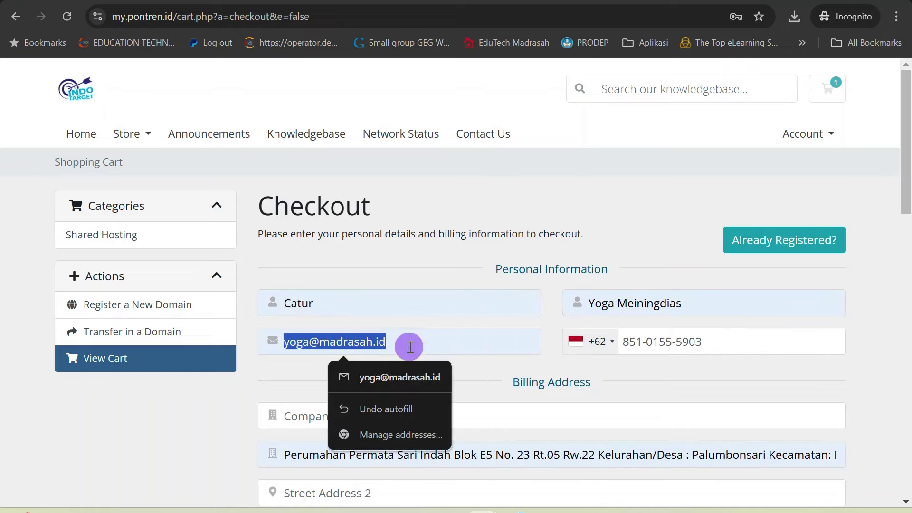
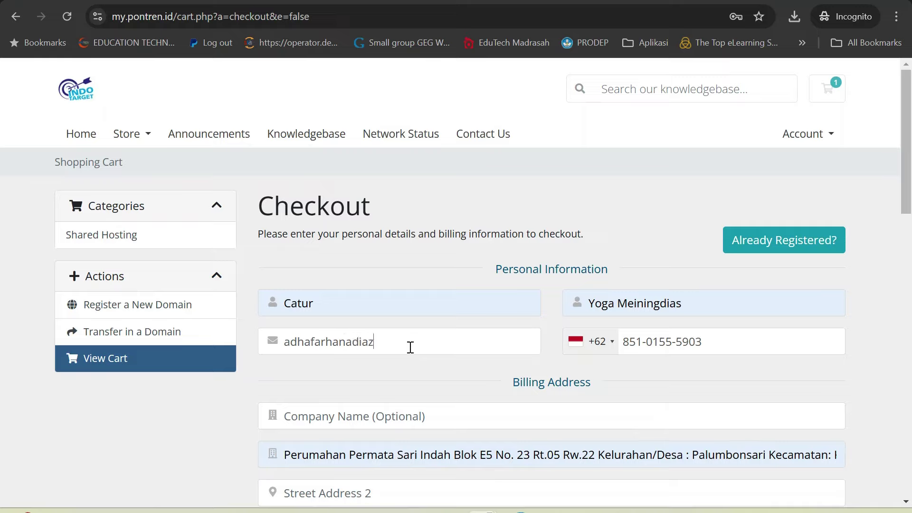
Step: Fill the city from saved suggestions and confirm the state and postcode fields
scroll(409, 344, down, 4)
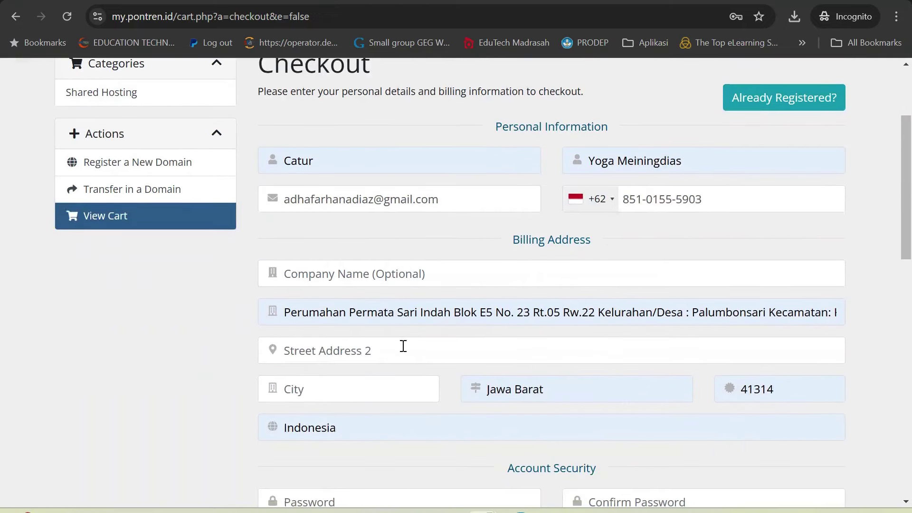
click(387, 320)
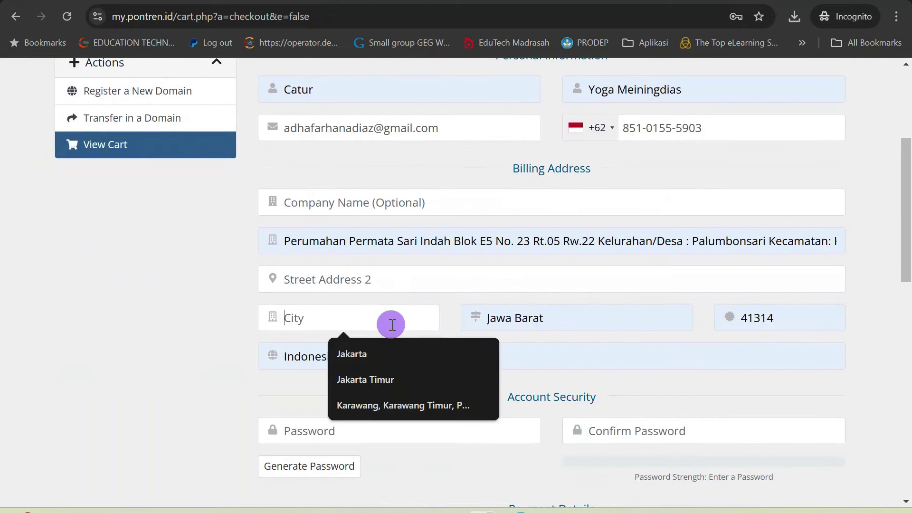
click(419, 405)
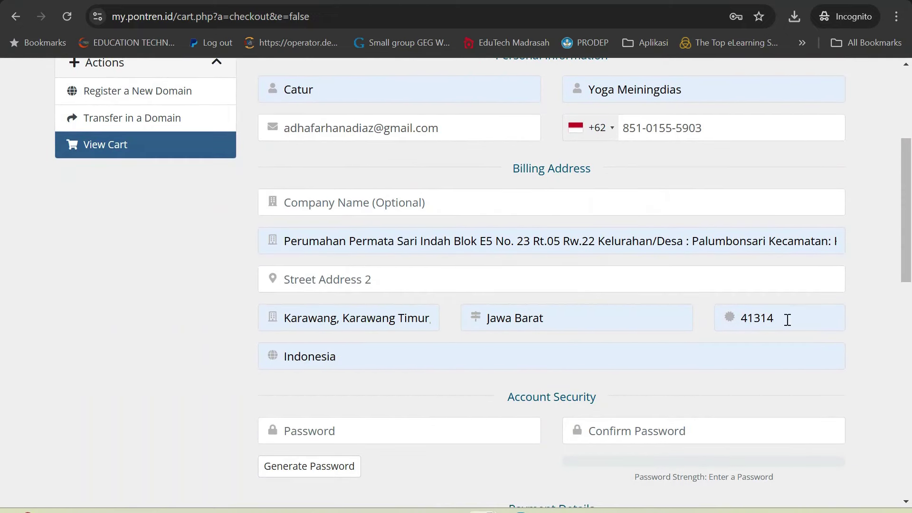
drag(786, 318, 741, 315)
click(605, 315)
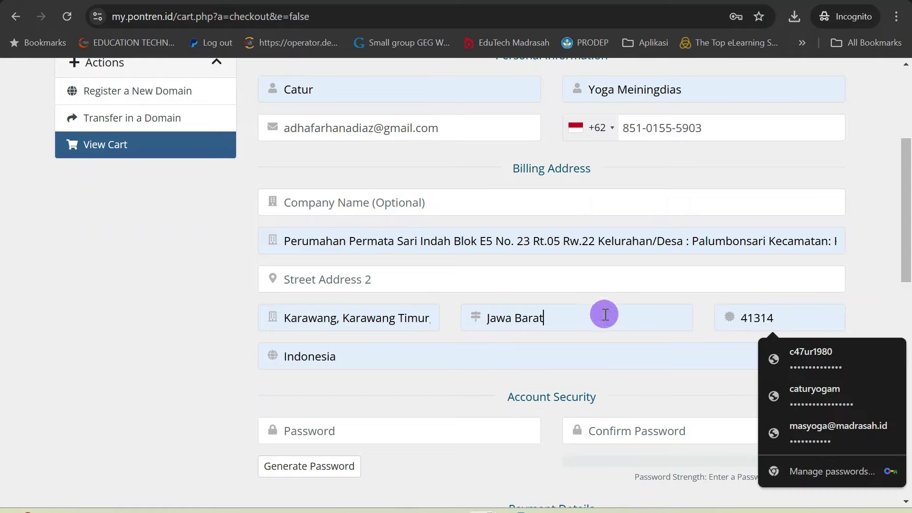
click(826, 325)
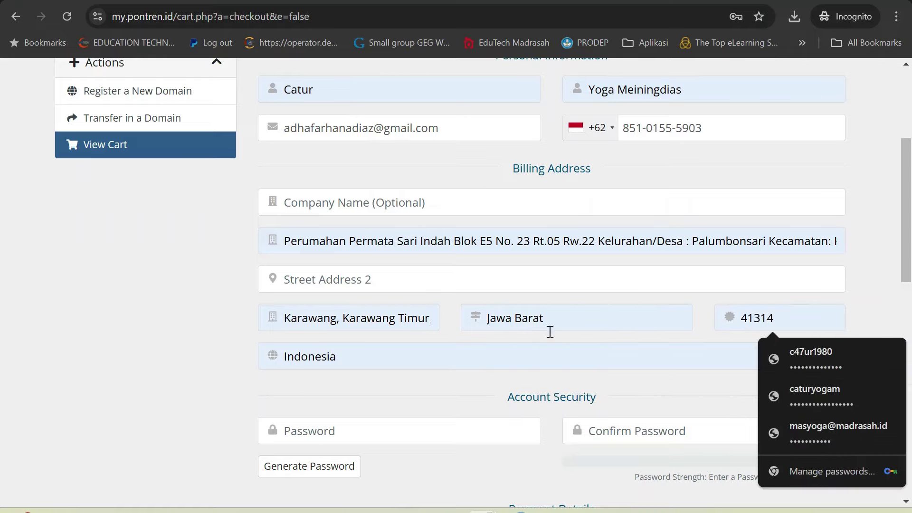
scroll(476, 345, up, 2)
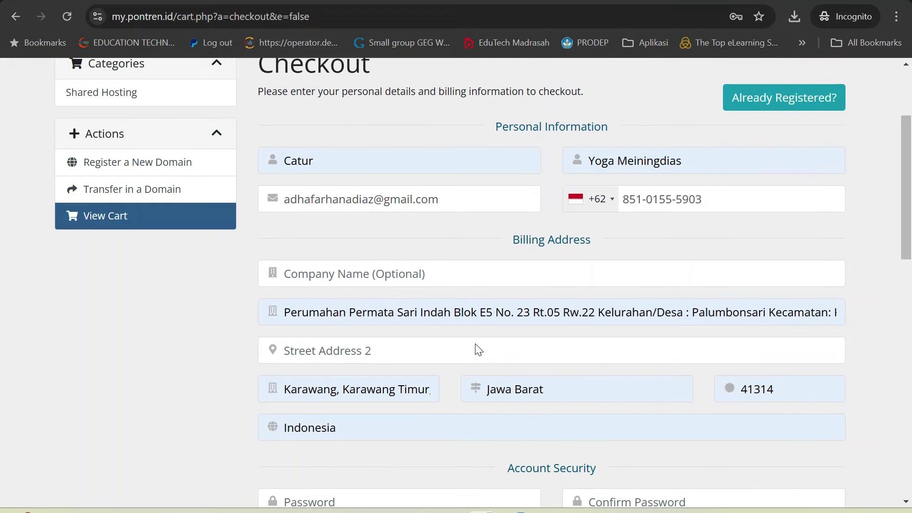
Step: Enter 'Focus Comp' as the company name, correcting the 'Fokus' misspelling
click(455, 278)
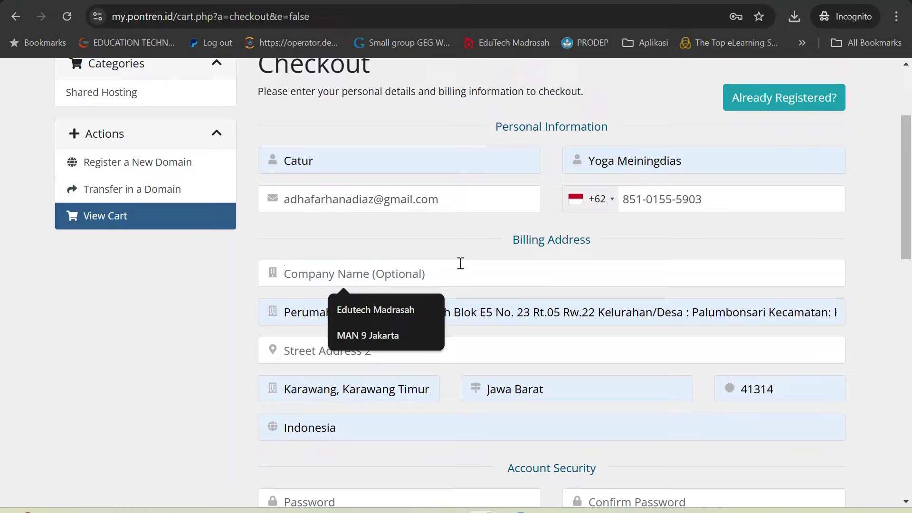
text(Fokus )
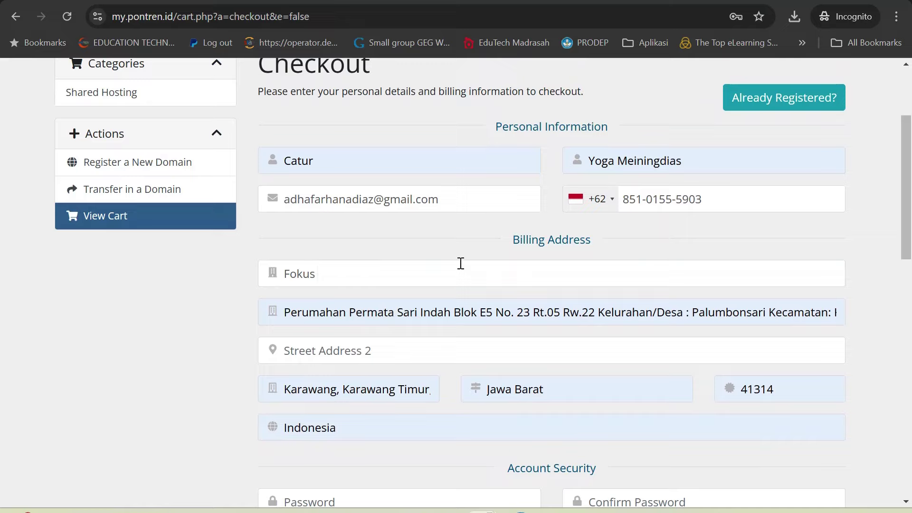
text(Comp)
click(302, 273)
key(BackSpace)
text(c)
scroll(537, 260, down, 1)
drag(364, 204, 283, 203)
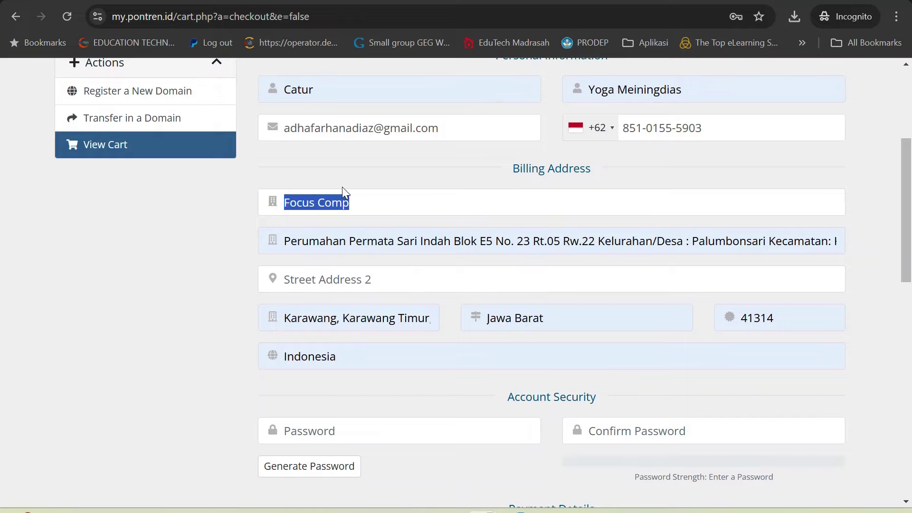
Step: Enter the account password and its confirmation
click(361, 197)
scroll(434, 283, down, 1)
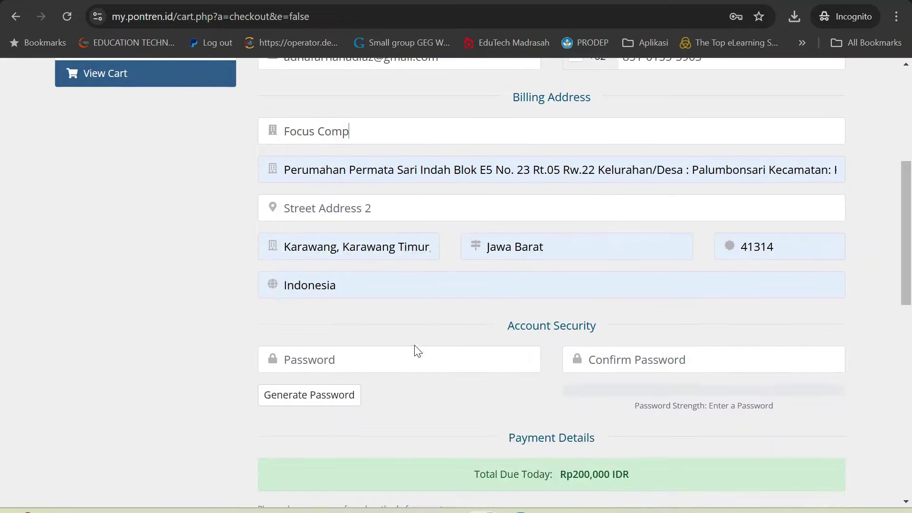
click(420, 371)
text(a••••••••••)
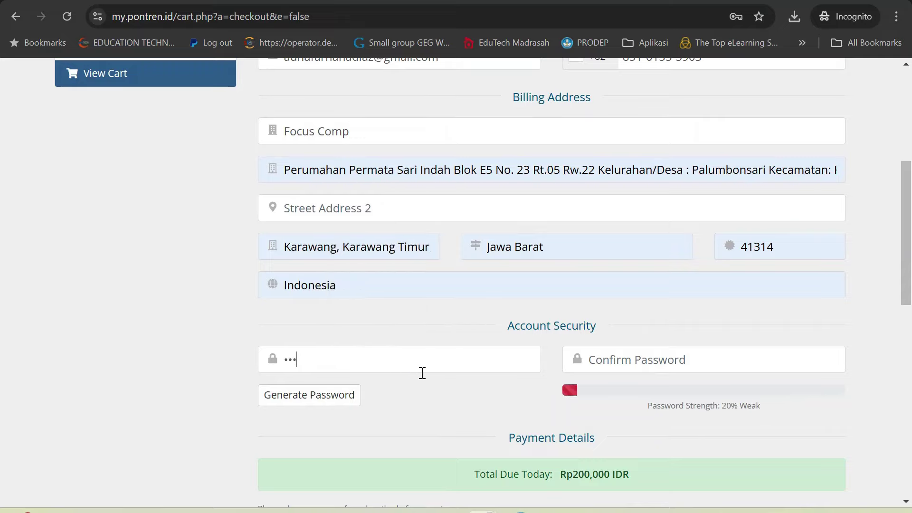
click(695, 370)
text(••••••••)
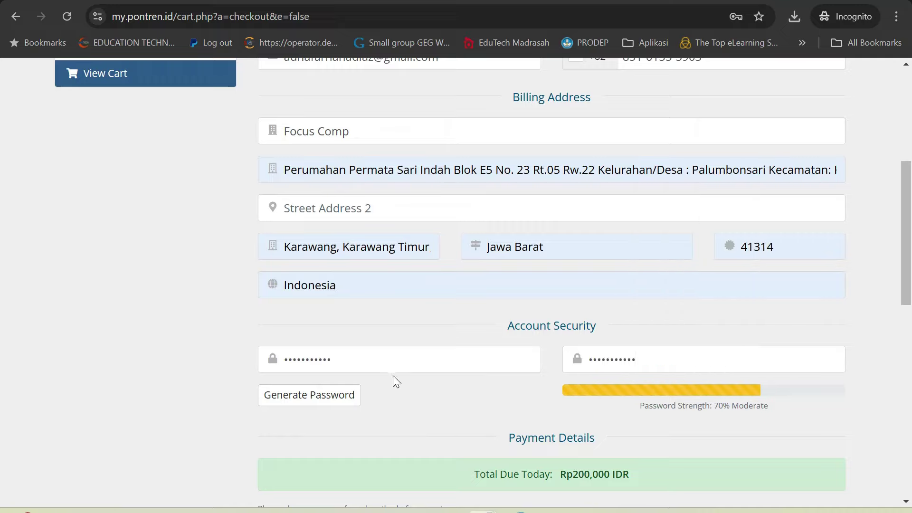
Step: Choose Bank Transfer as the payment method under Payment Details
scroll(449, 350, down, 5)
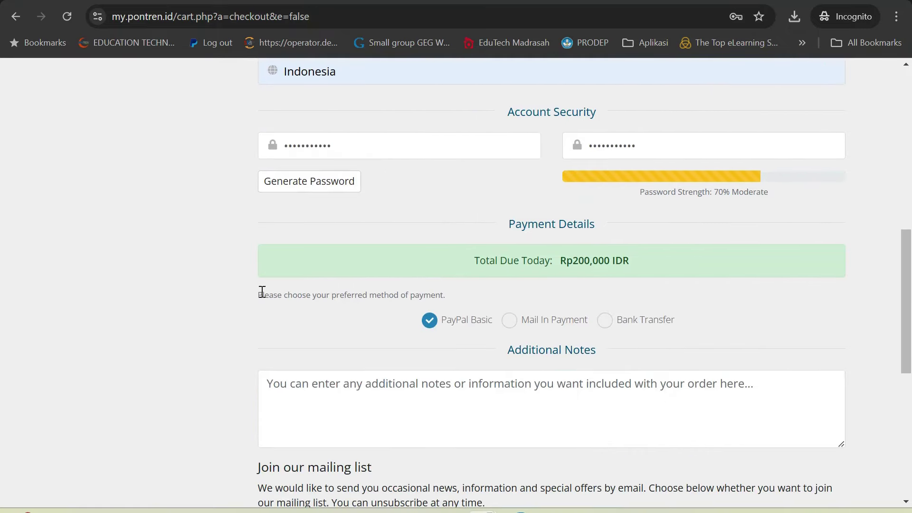
drag(259, 294, 436, 298)
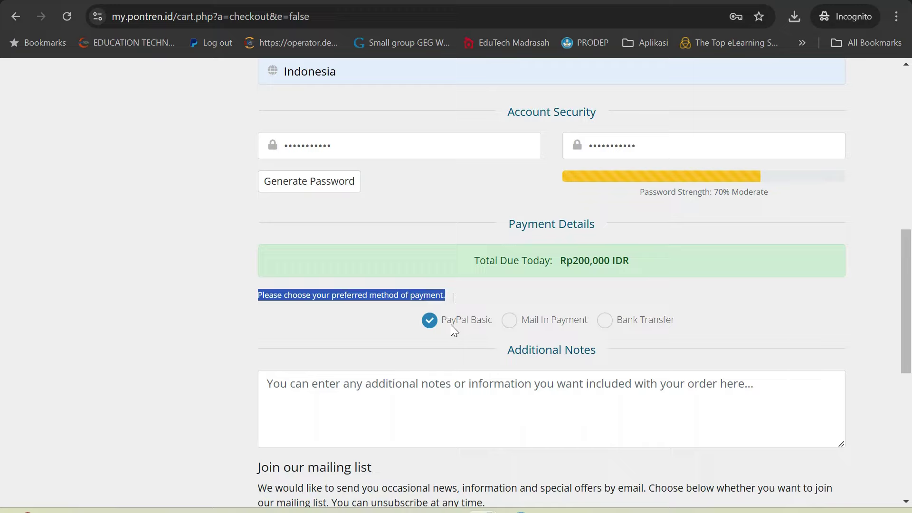
click(606, 320)
scroll(632, 321, down, 1)
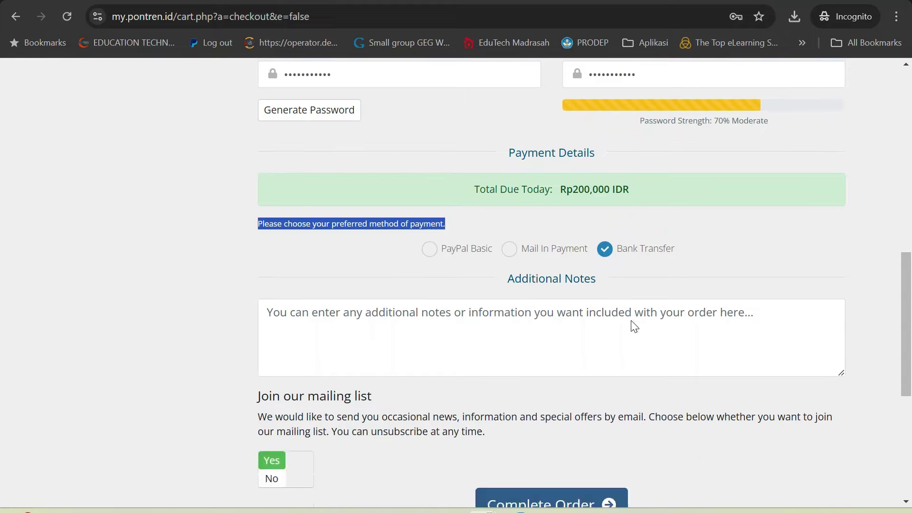
click(429, 249)
Step: Keep Bank Transfer and add a note: 'saya sudah membayar kemarin. Mohon diapprove.', then submit
click(606, 249)
click(462, 321)
text(Mas you)
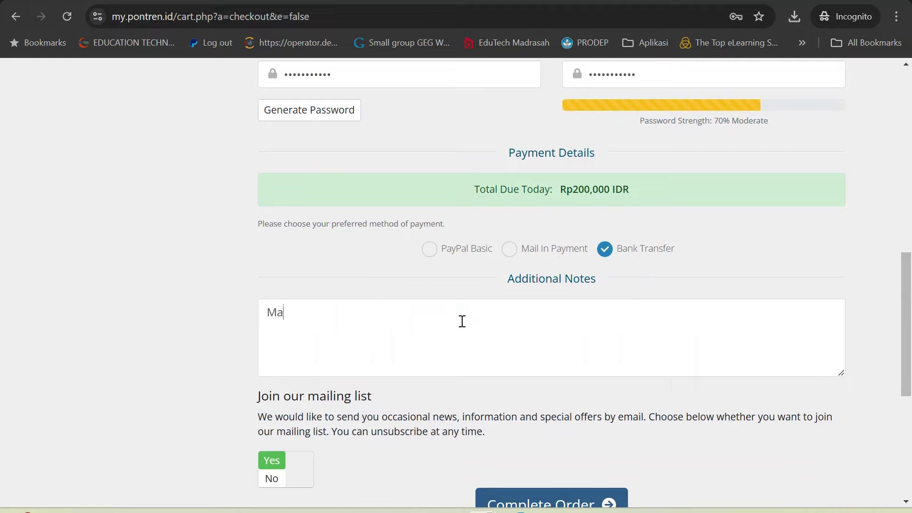
key(BackSpace)
key(BackSpace)
key(BackSpace)
text(Yoga tolong d)
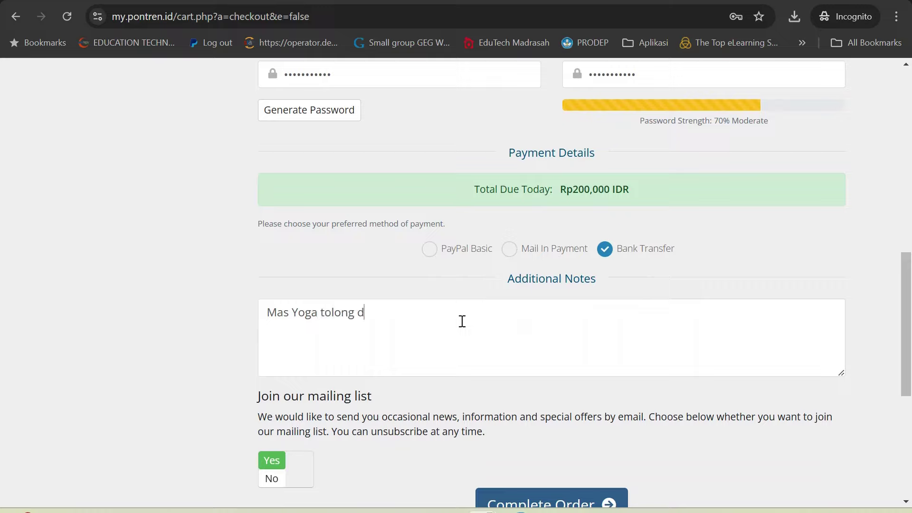
text(ilihat, saya sudah membayar)
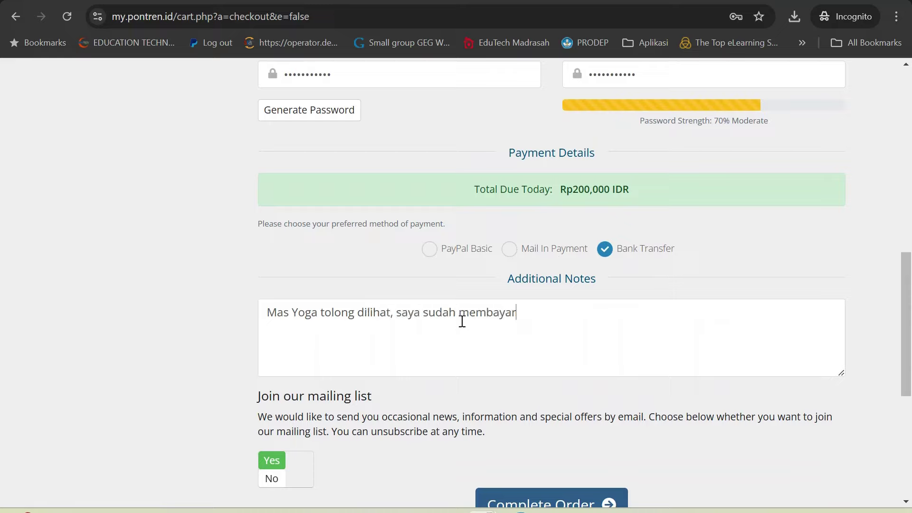
text( kemarin. Mohon dia)
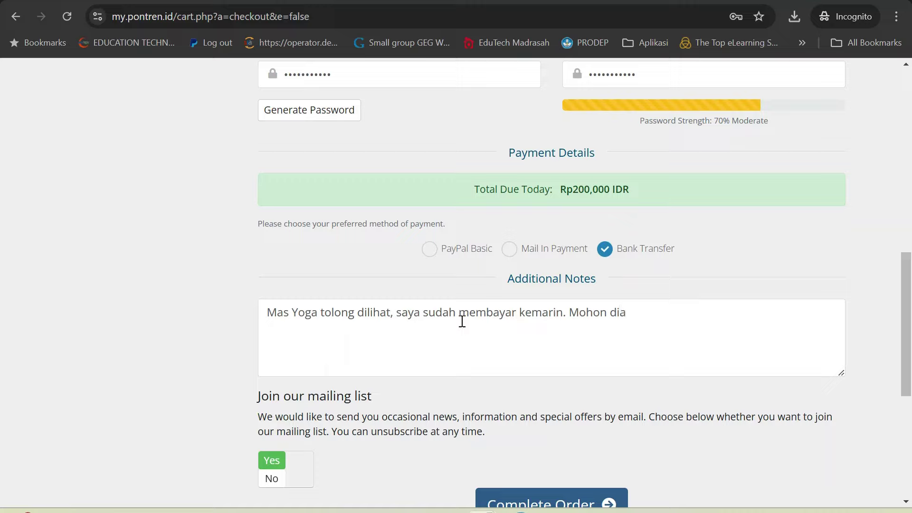
text(app)
key(BackSpace)
key(BackSpace)
text(pprove.)
scroll(462, 322, down, 3)
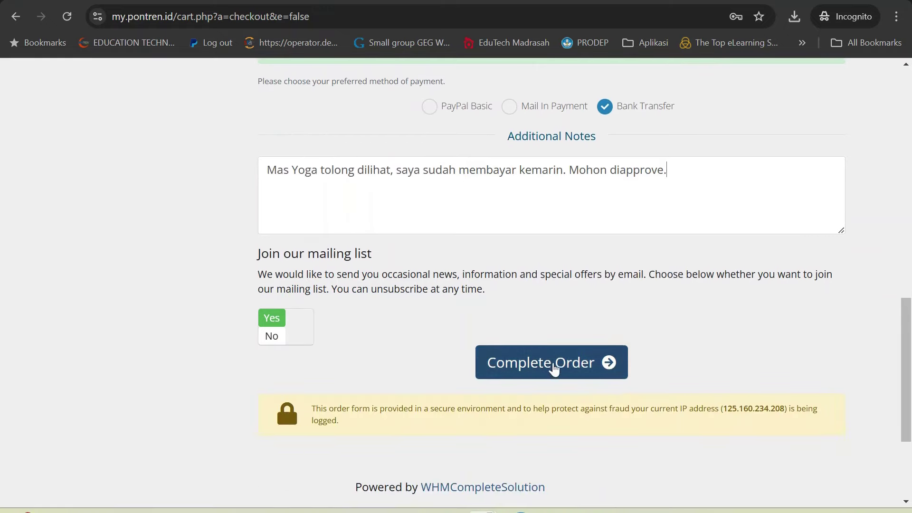
click(554, 365)
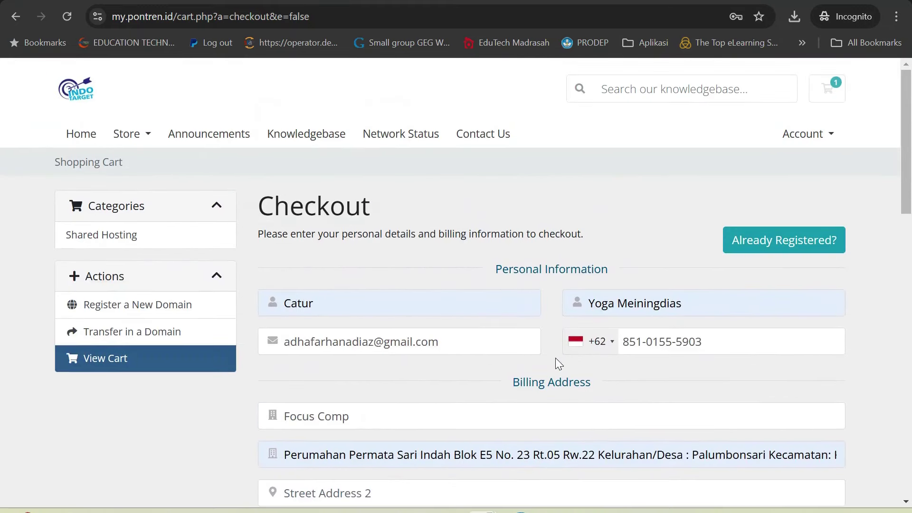
Step: Replace the first and last name fields with the customer's name
double_click(389, 308)
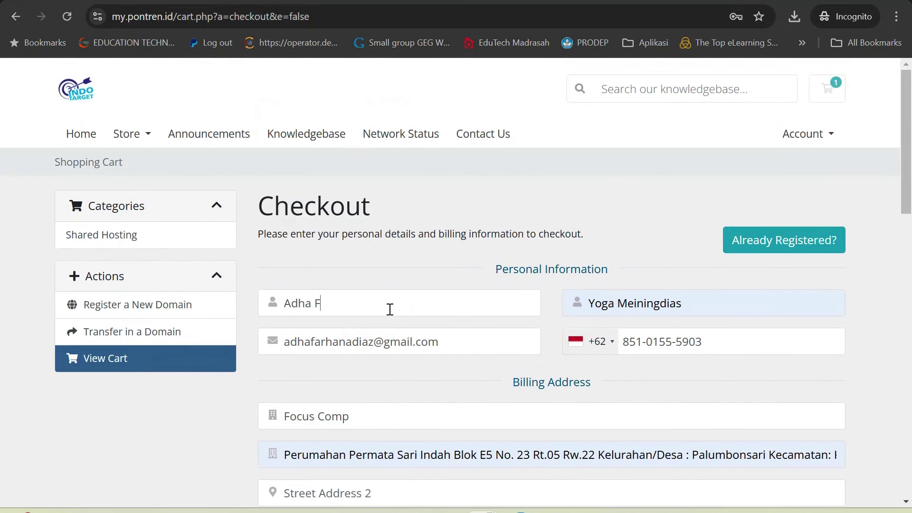
key(Tab)
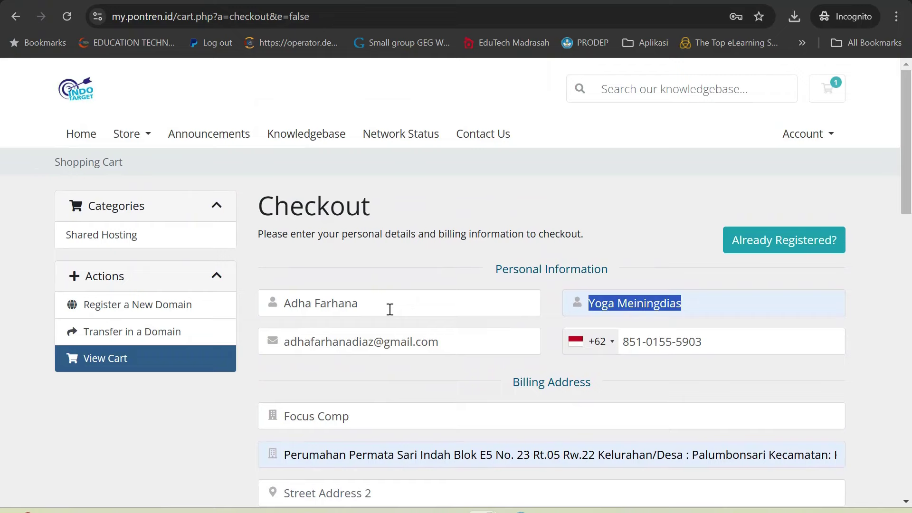
Step: Complete the order and view the resulting unpaid Bank Transfer invoice
scroll(390, 309, down, 3)
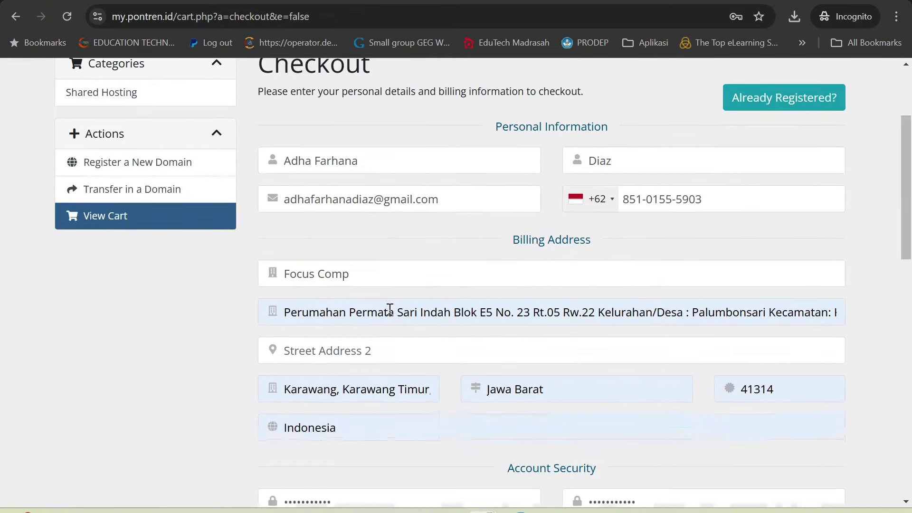
scroll(430, 356, down, 4)
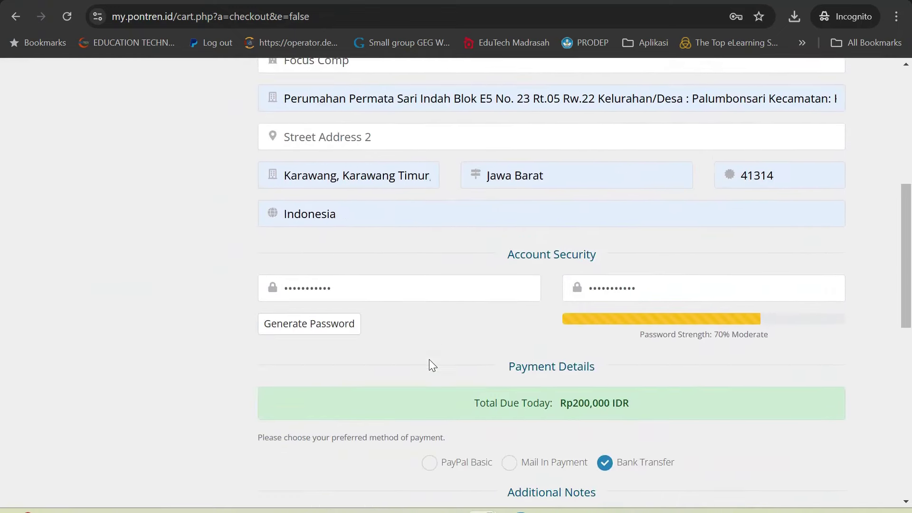
scroll(509, 384, down, 3)
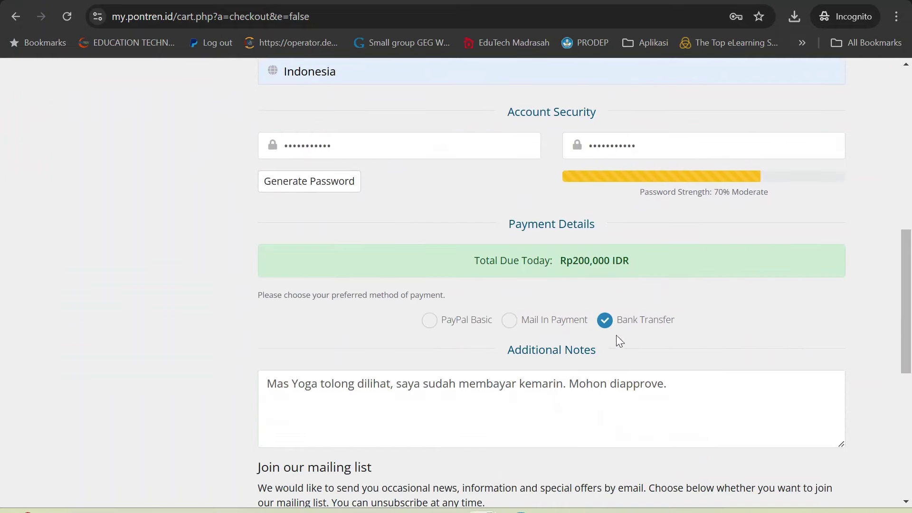
scroll(598, 370, down, 3)
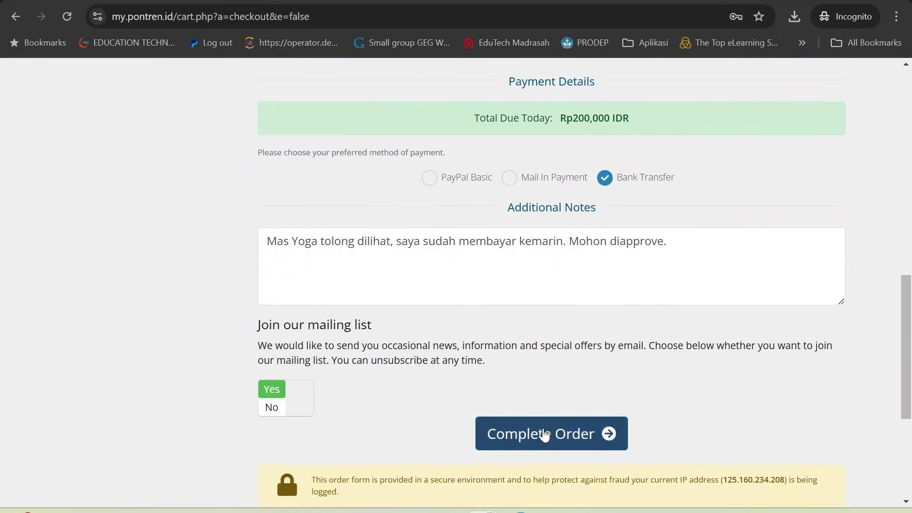
click(545, 434)
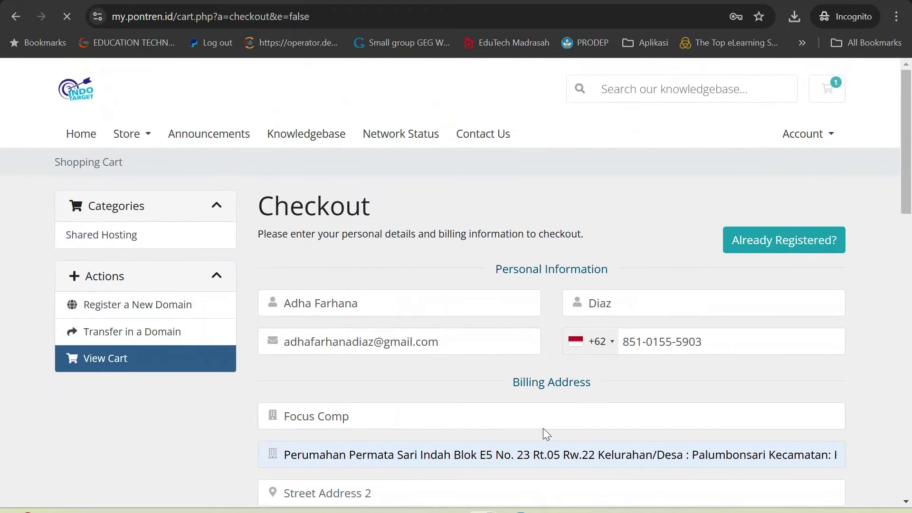
scroll(543, 429, down, 10)
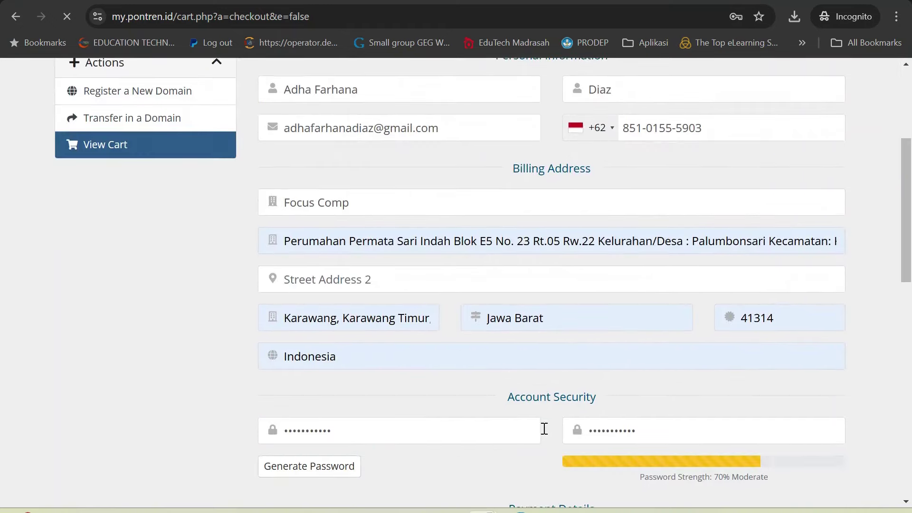
scroll(543, 429, down, 6)
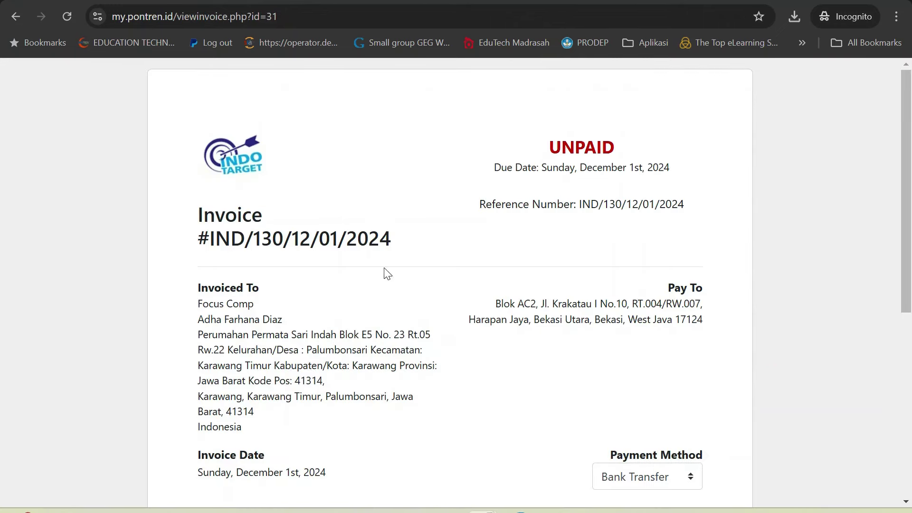
Step: Check the customer name and Focus Comp billing details on the invoice
double_click(206, 315)
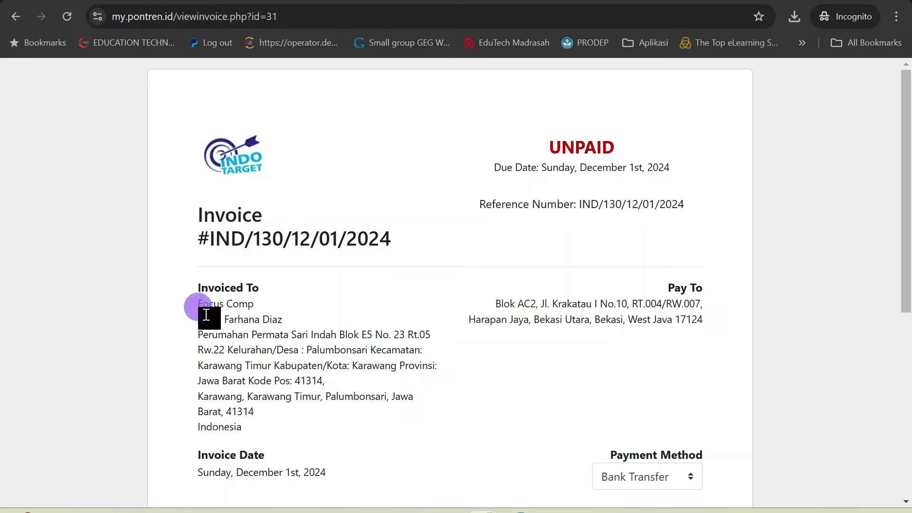
drag(199, 304, 255, 303)
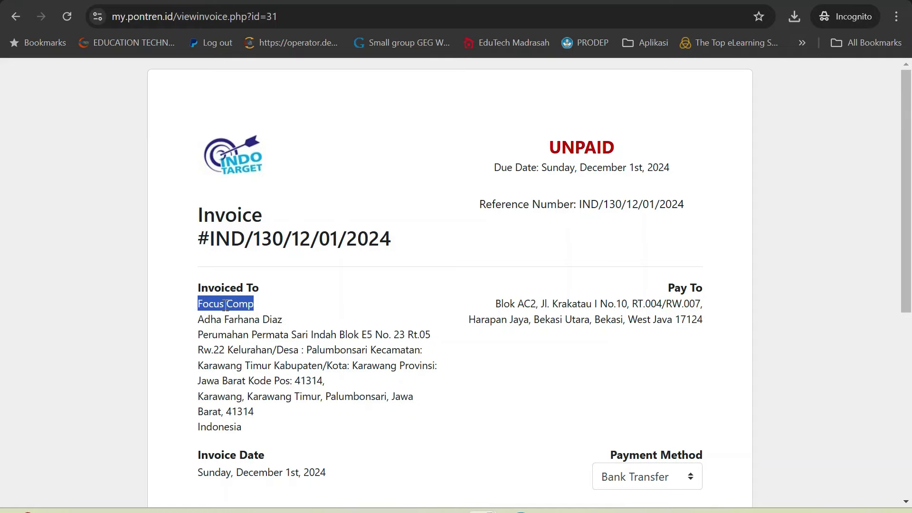
scroll(226, 304, down, 2)
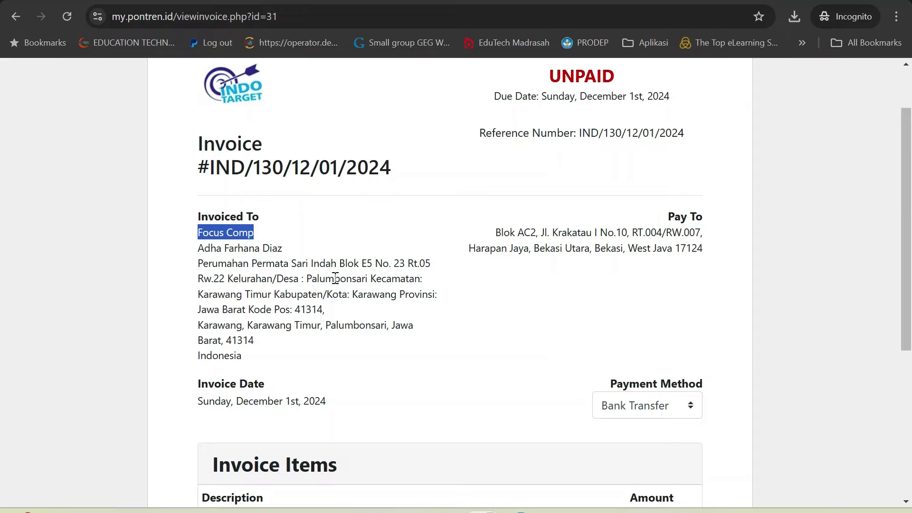
scroll(229, 290, down, 5)
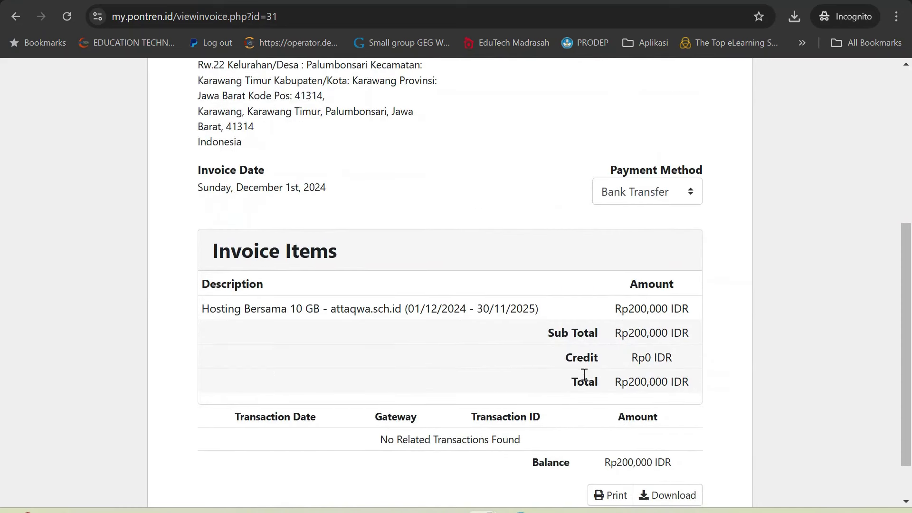
scroll(580, 379, down, 2)
Step: Download and save the invoice PDF, then highlight its UNPAID status
click(677, 440)
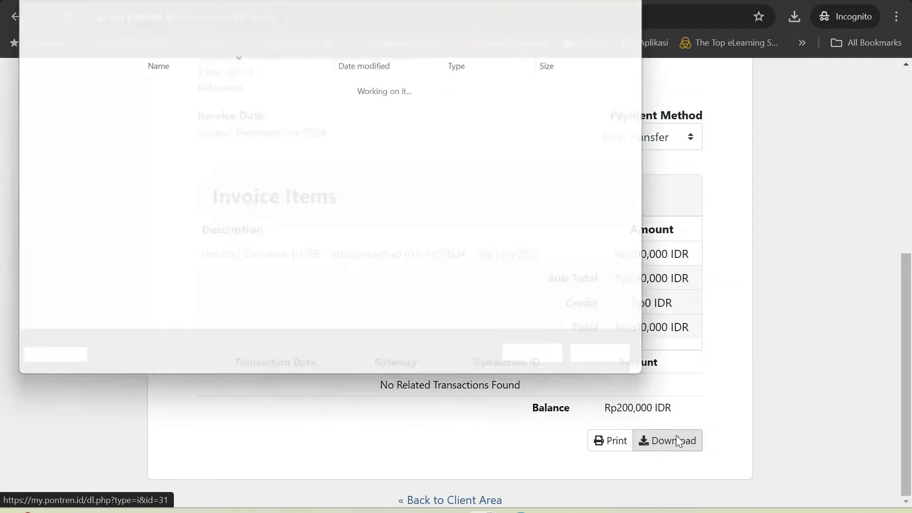
click(546, 364)
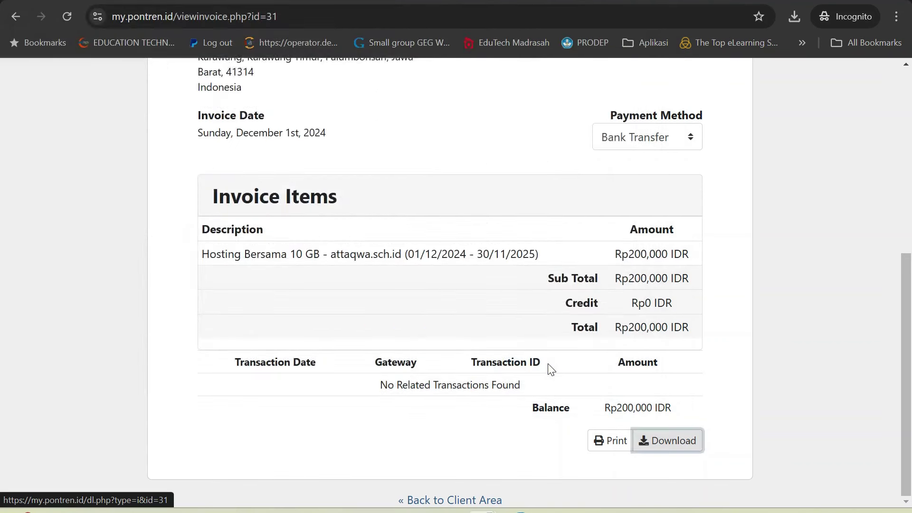
scroll(551, 285, up, 7)
drag(542, 151, 639, 158)
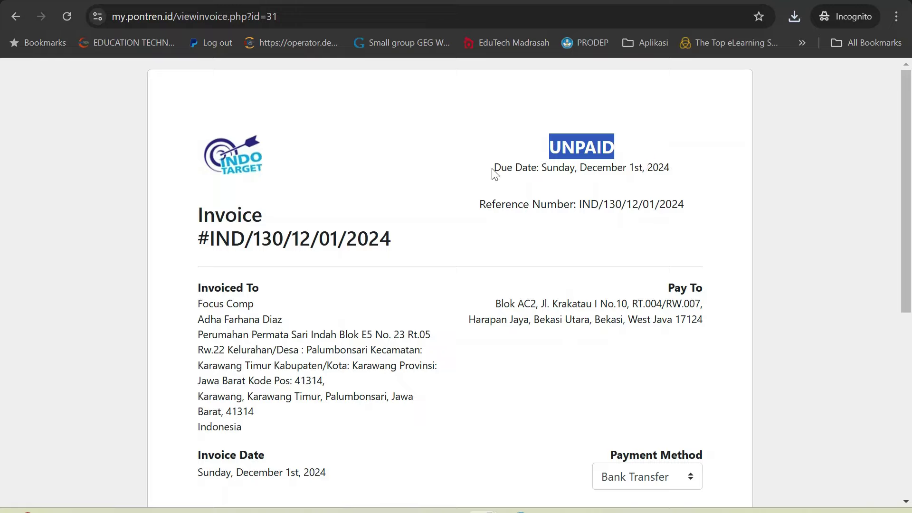
scroll(494, 174, down, 6)
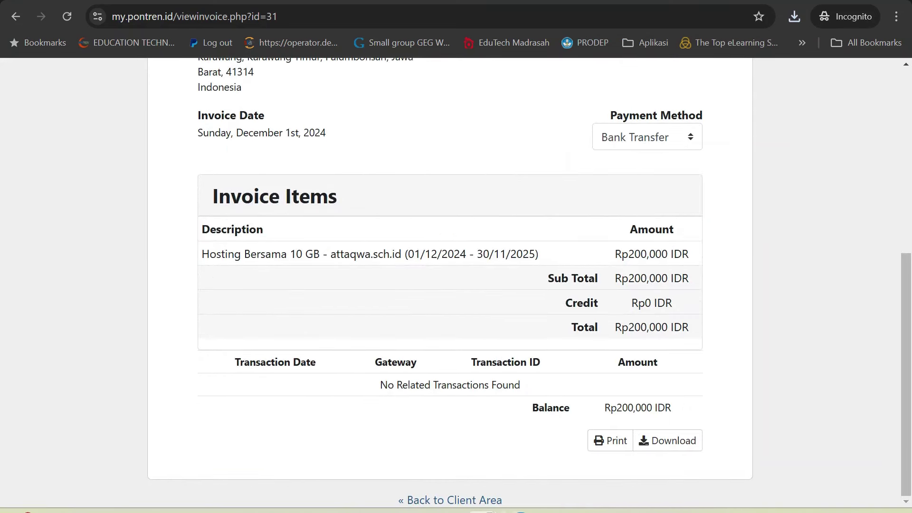
Step: Review the single unpaid Rp200,000 invoice in My Invoices and start a new support ticket
click(462, 502)
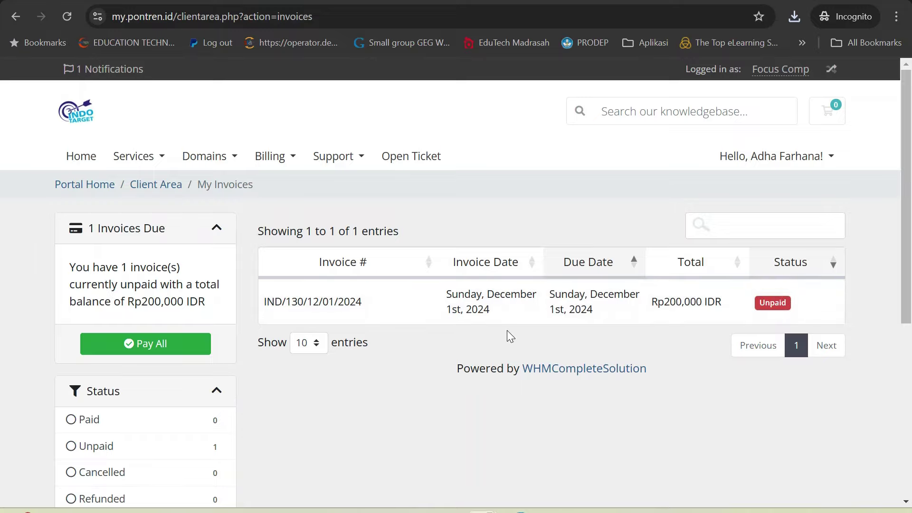
scroll(508, 335, down, 6)
scroll(531, 373, up, 6)
scroll(529, 372, down, 1)
scroll(529, 373, up, 1)
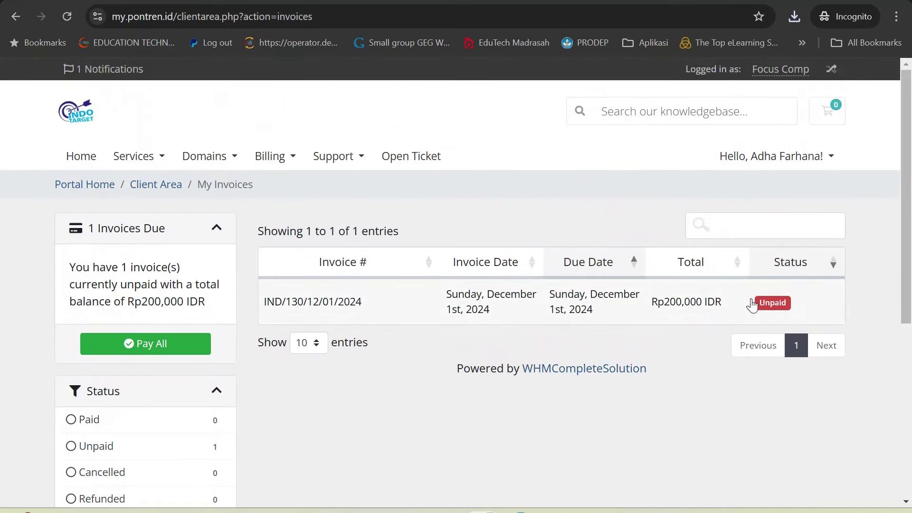
click(421, 161)
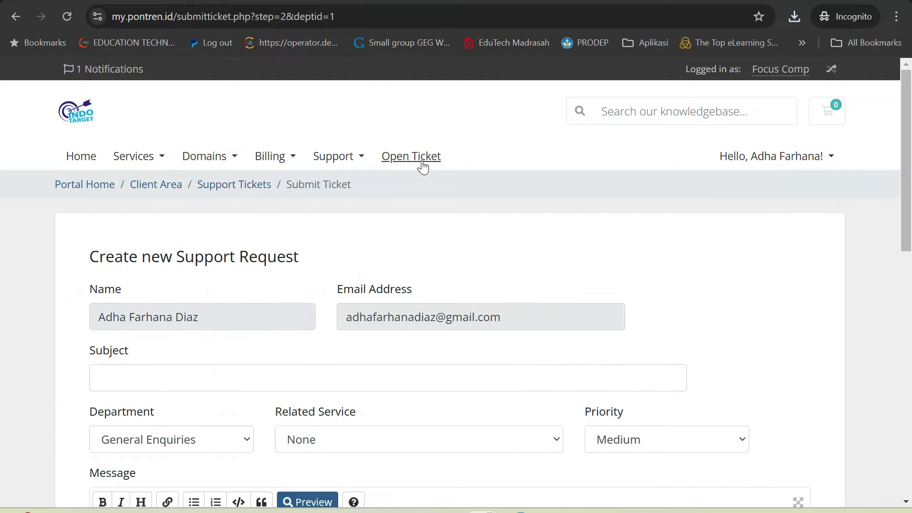
click(255, 377)
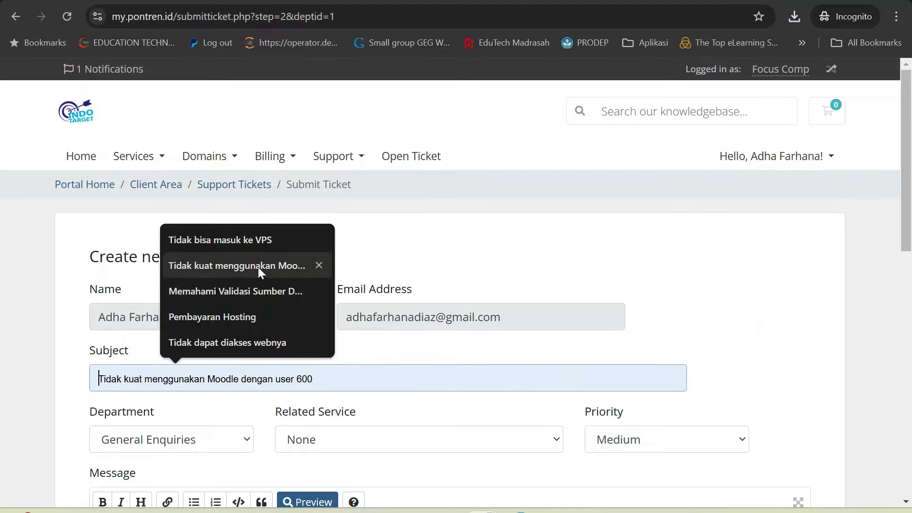
Step: Enter the ticket subject 'Mohon di validasi pembayaran saya'
click(287, 387)
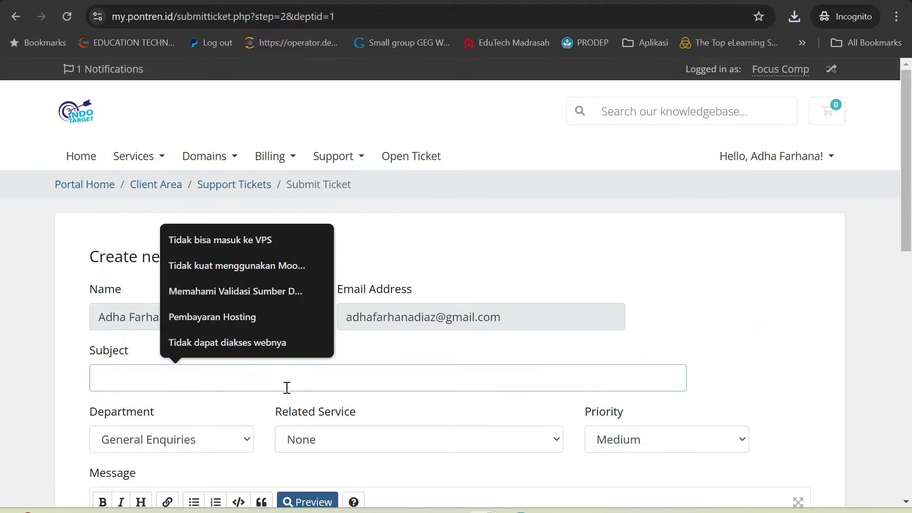
text(Mo)
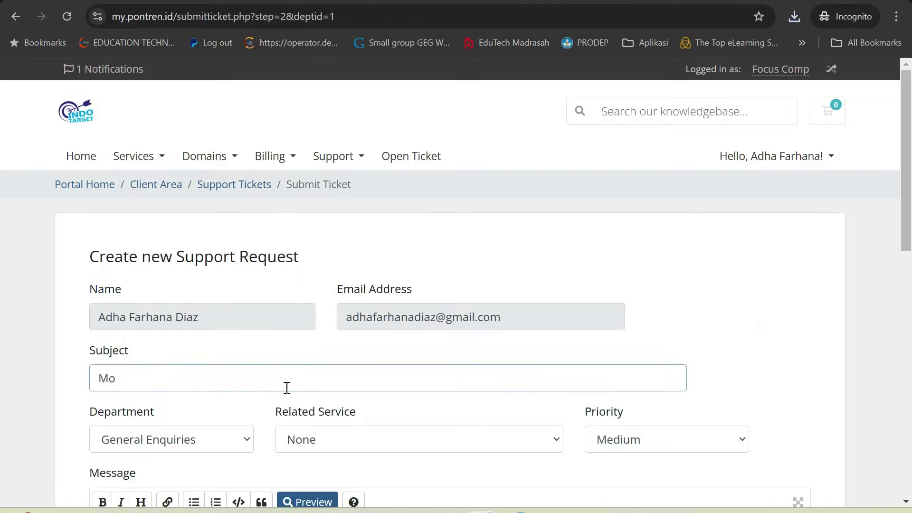
text(gon di validasi pembayarann)
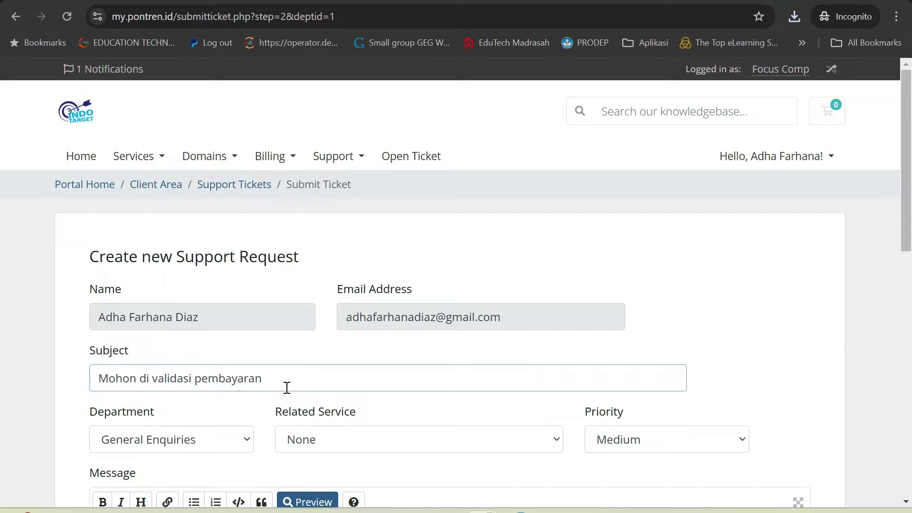
key(BackSpace)
key(BackSpace)
text(ya)
scroll(351, 363, down, 1)
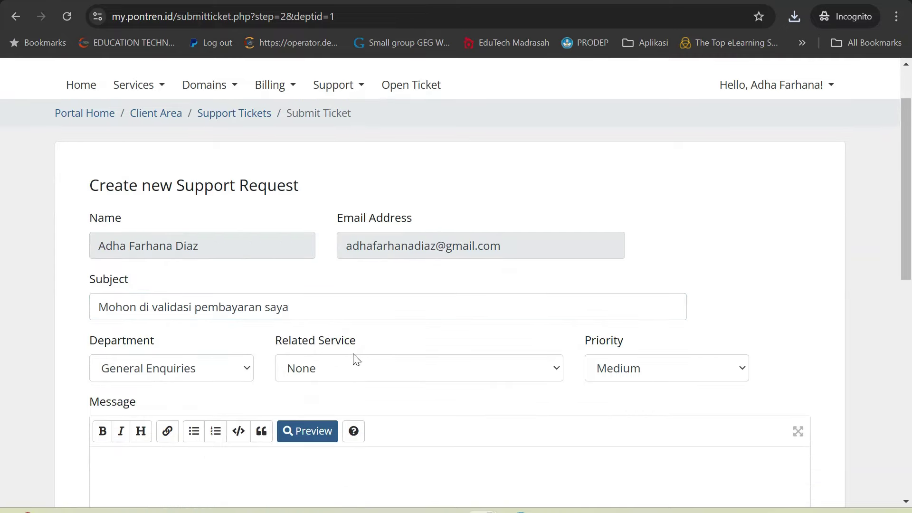
Step: Link the ticket to Hosting Bersama 10 GB and set priority to High
click(349, 378)
click(356, 412)
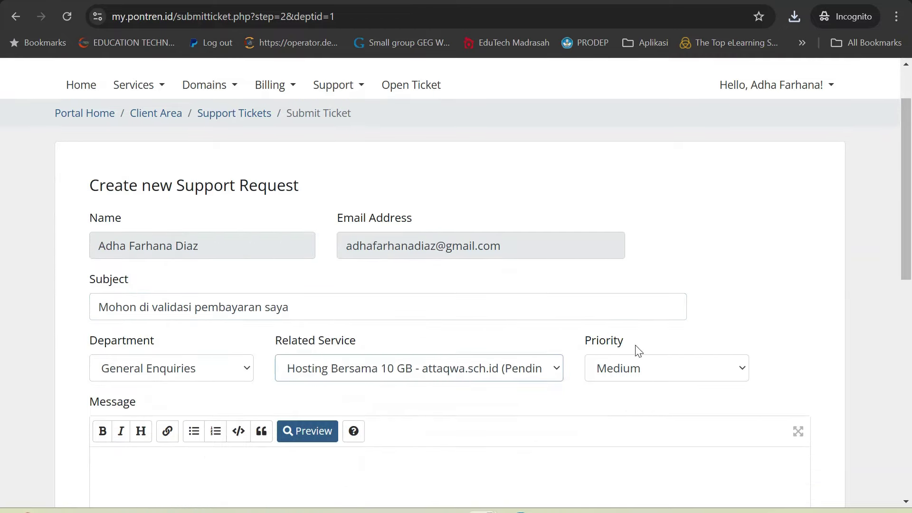
click(648, 363)
click(662, 387)
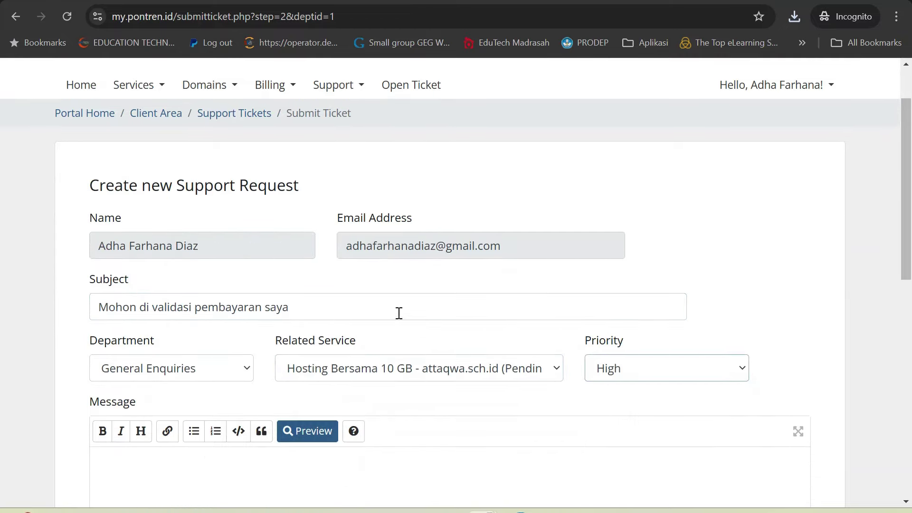
triple_click(399, 311)
key(ctrl+c)
scroll(398, 312, down, 3)
Step: Write the message using the subject wording and submit the ticket
click(390, 325)
text(P)
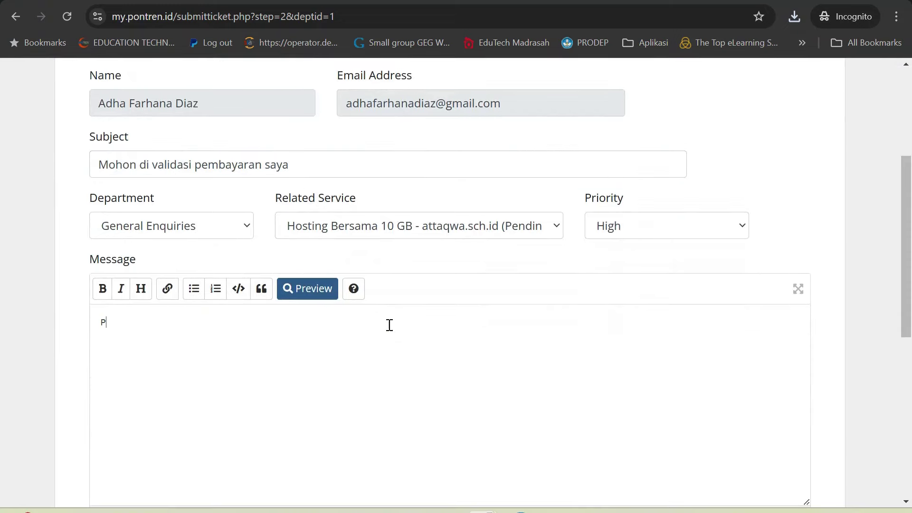
text(ak Yoga)
key(ctrl+a)
text(M)
key(ctrl+v)
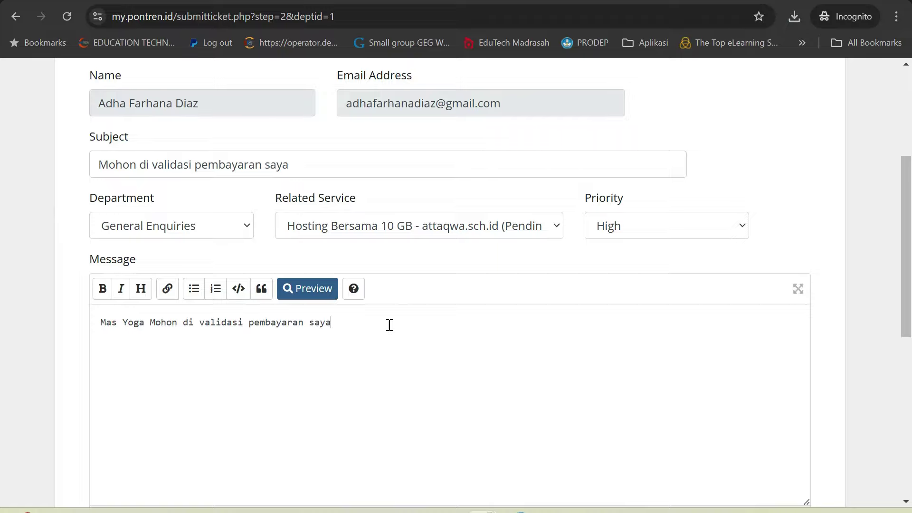
scroll(554, 440, down, 6)
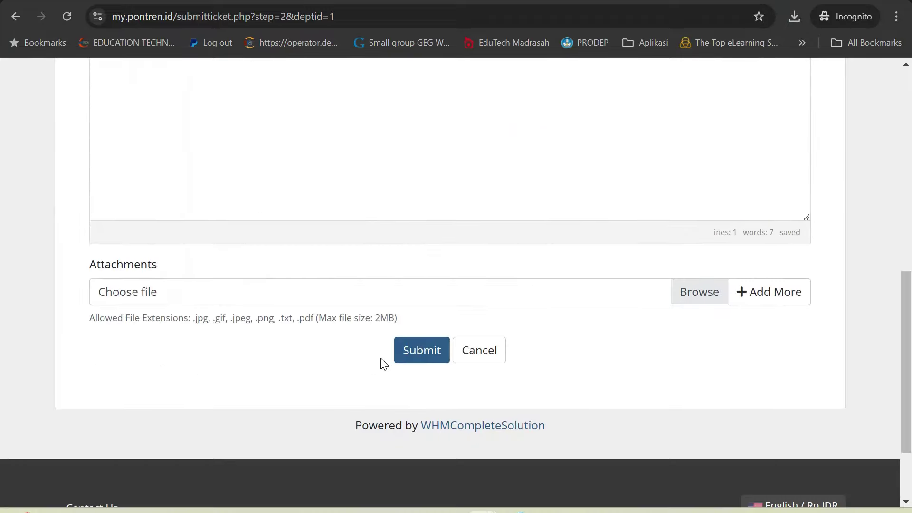
click(416, 355)
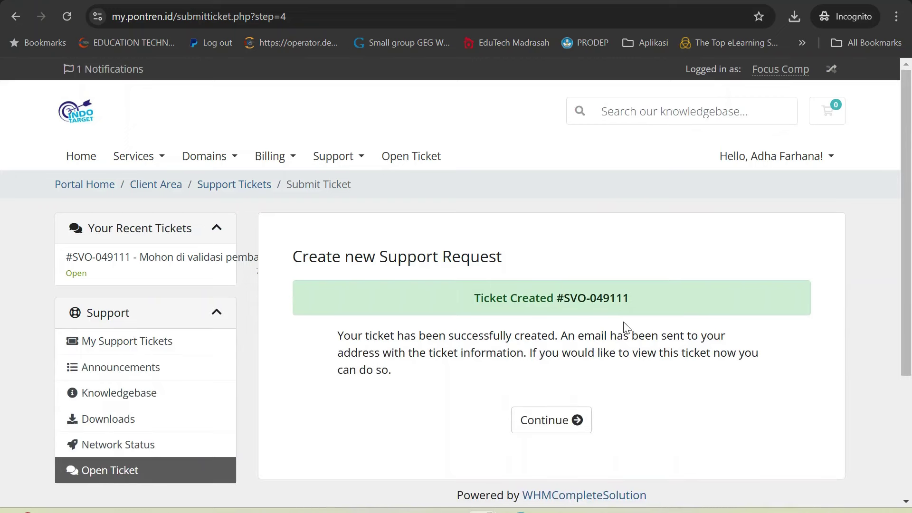
Step: View the new ticket and then the Support Tickets list showing it Open
click(577, 420)
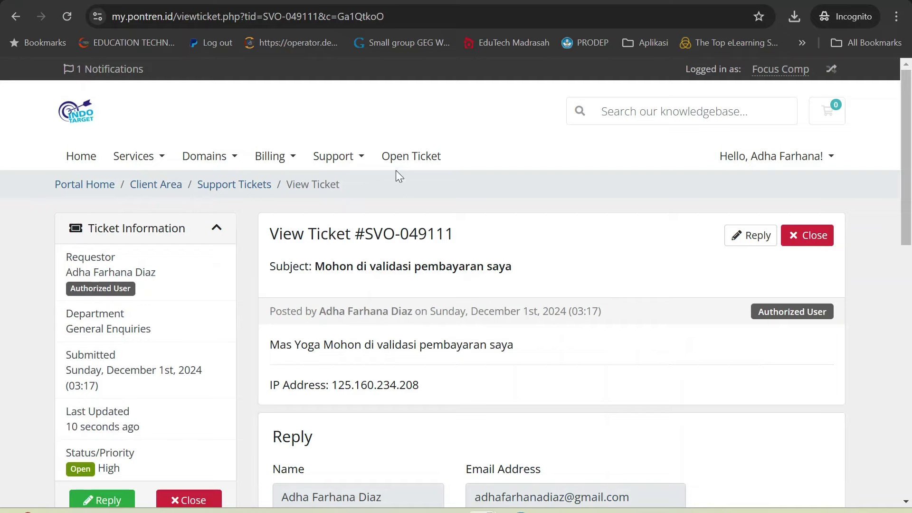
click(254, 191)
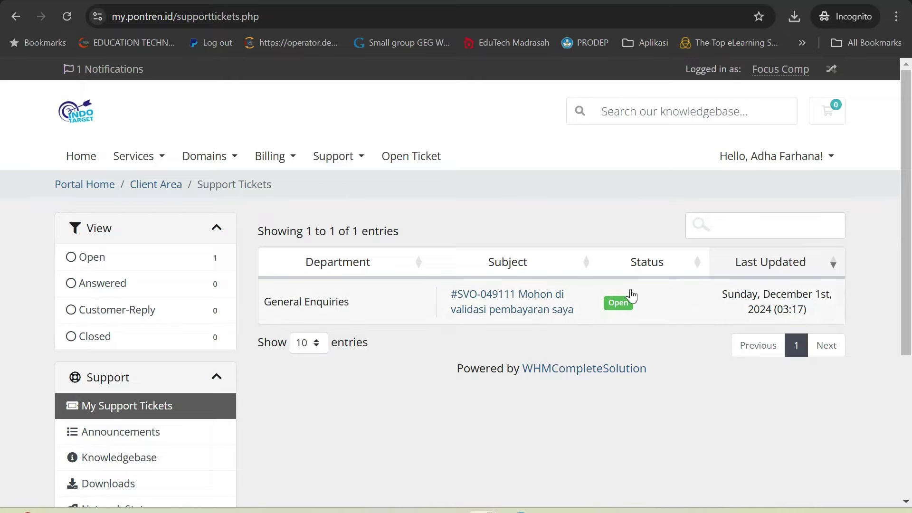
scroll(336, 419, down, 4)
scroll(336, 420, up, 4)
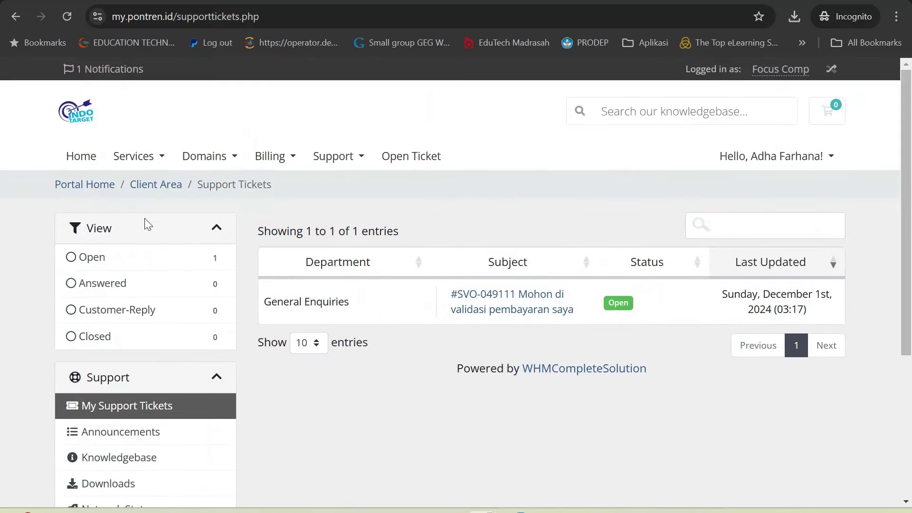
Step: Return to the dashboard showing 1 open ticket and 1 unpaid Rp200,000 invoice
click(88, 160)
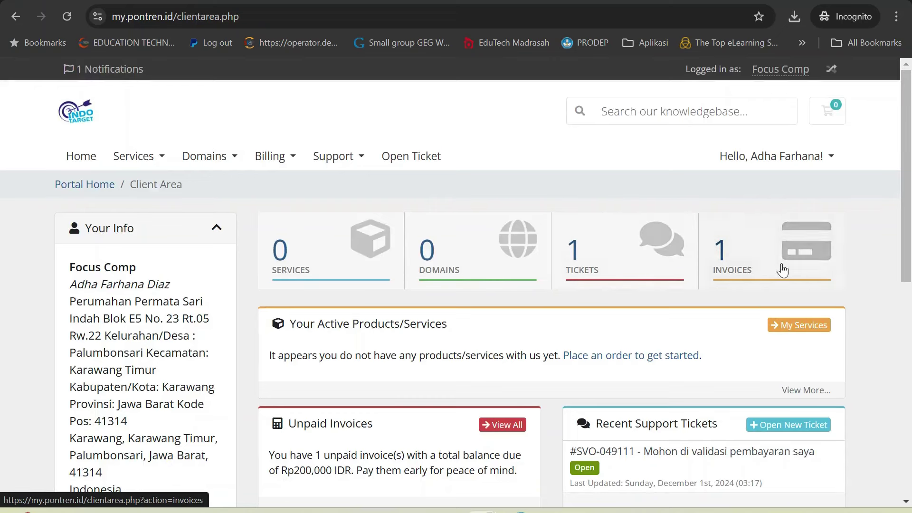
scroll(739, 342, down, 7)
scroll(738, 337, up, 7)
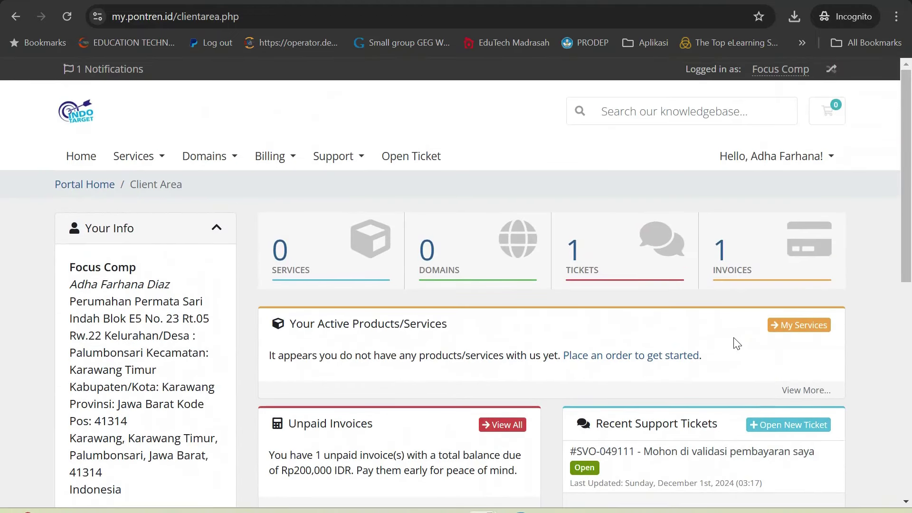
drag(74, 270, 208, 503)
scroll(190, 418, down, 5)
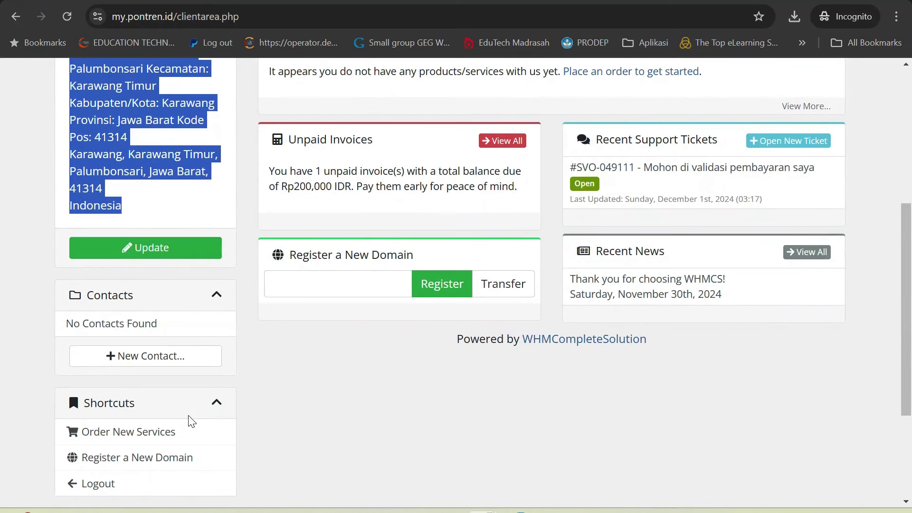
scroll(191, 422, up, 5)
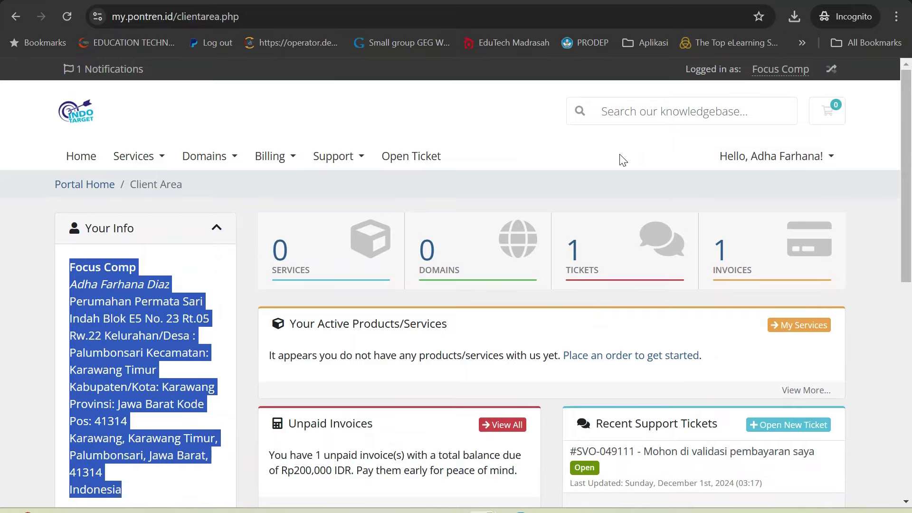
key(alt)
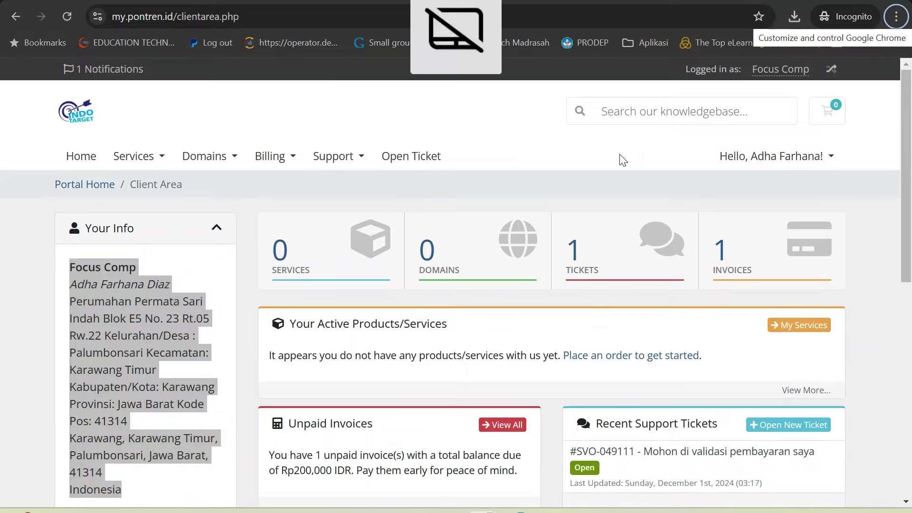